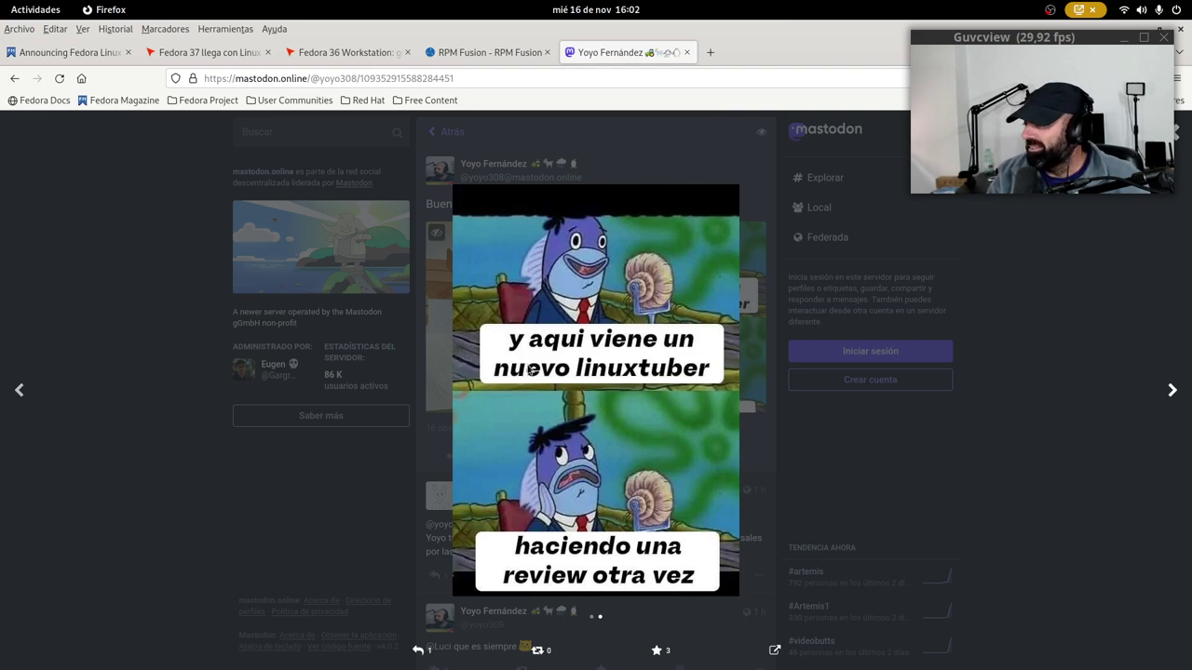
- Close the enlarged meme image and switch to the "Announcing Fedora Linux 37" page
left_click(1086, 336)
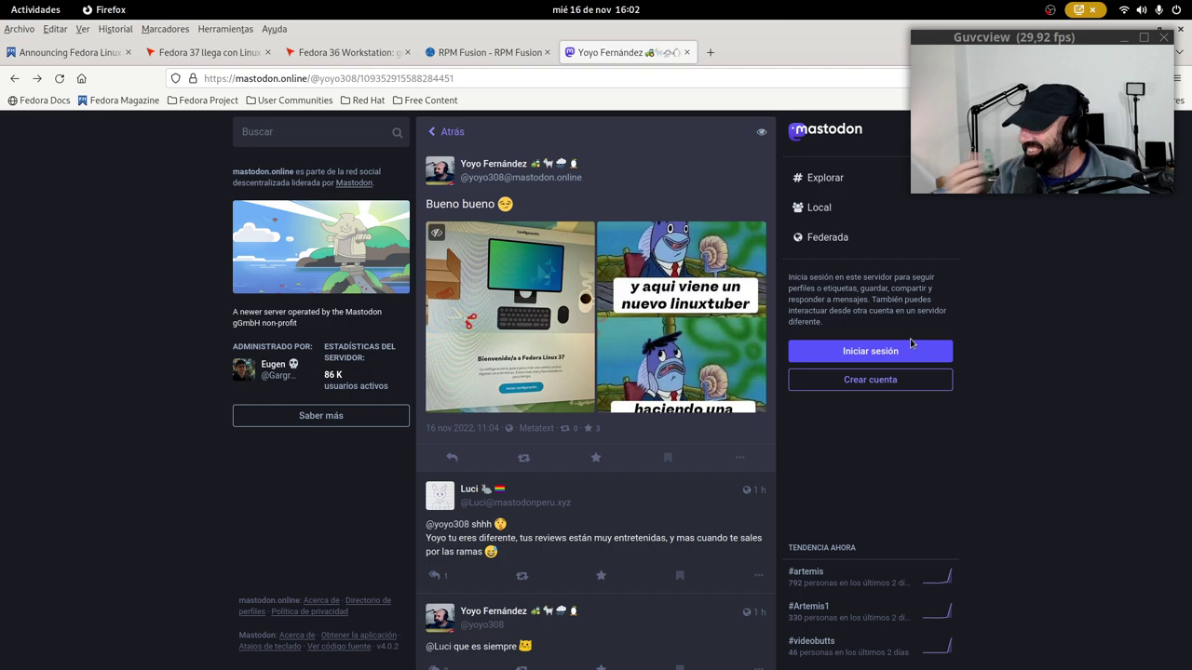
left_click(57, 56)
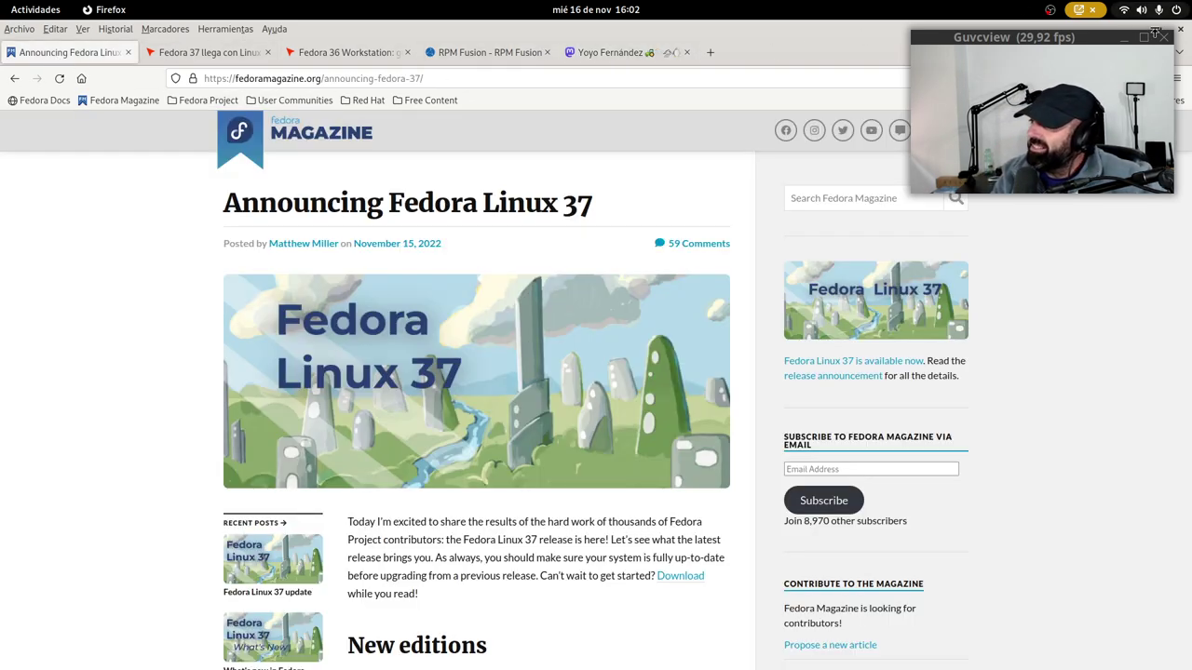
- Move the webcam window clear of the browser's window controls and minimize the browser
left_click_drag(1099, 45, 1108, 86)
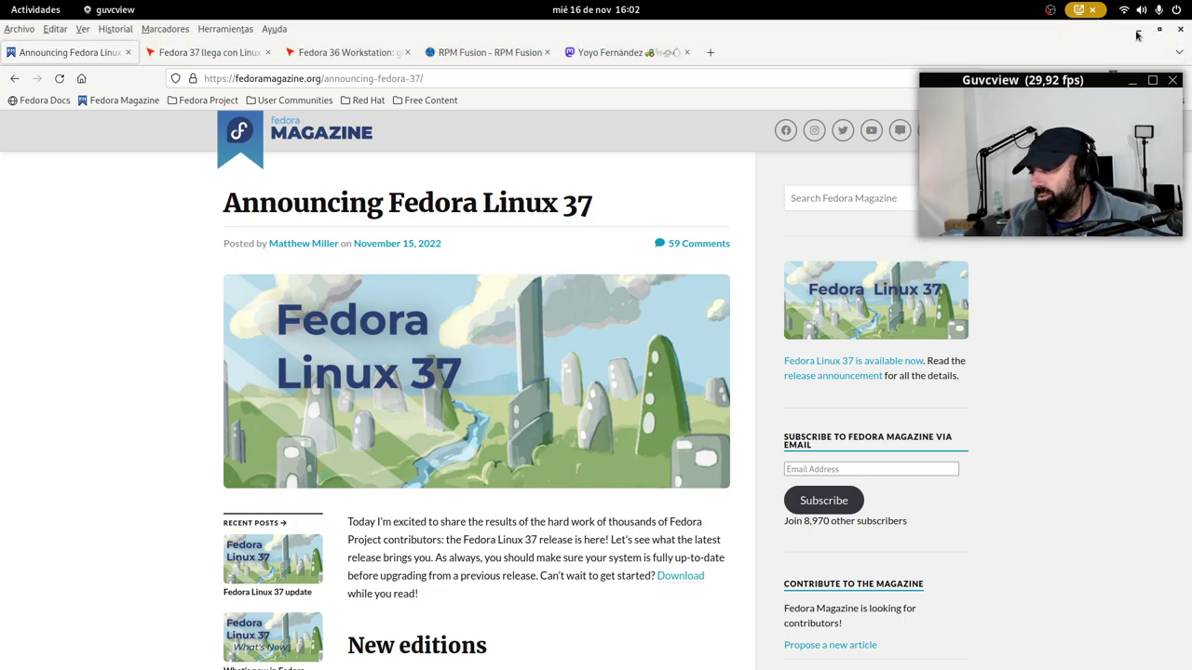
left_click(1137, 35)
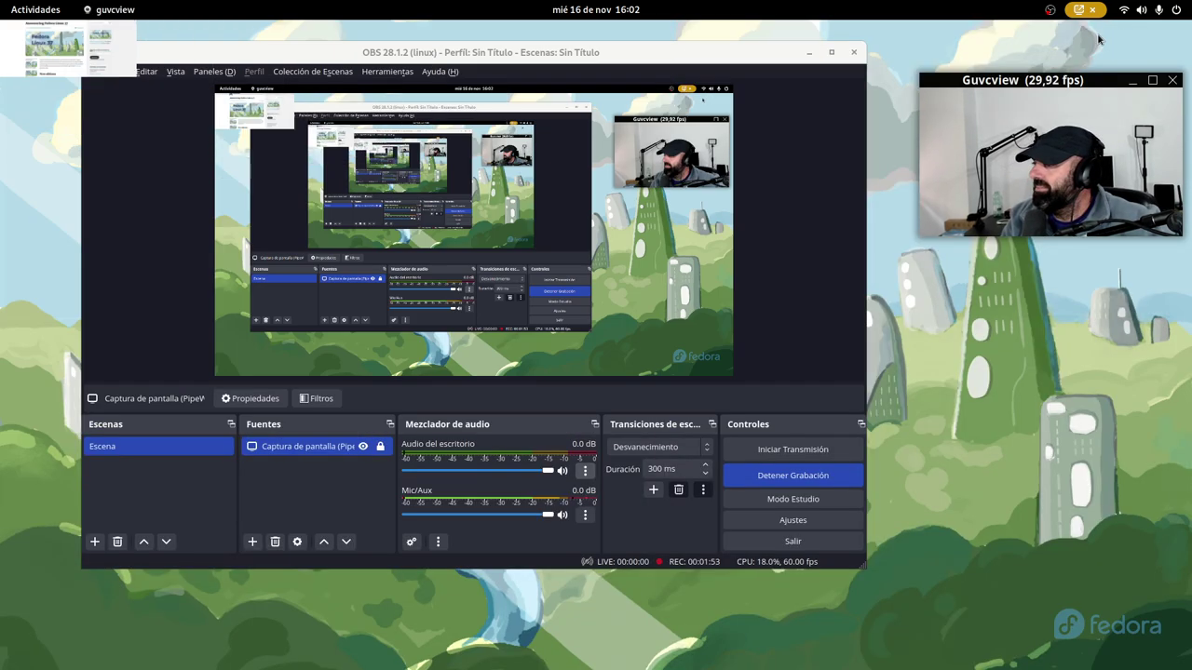
left_click_drag(438, 28, 480, 62)
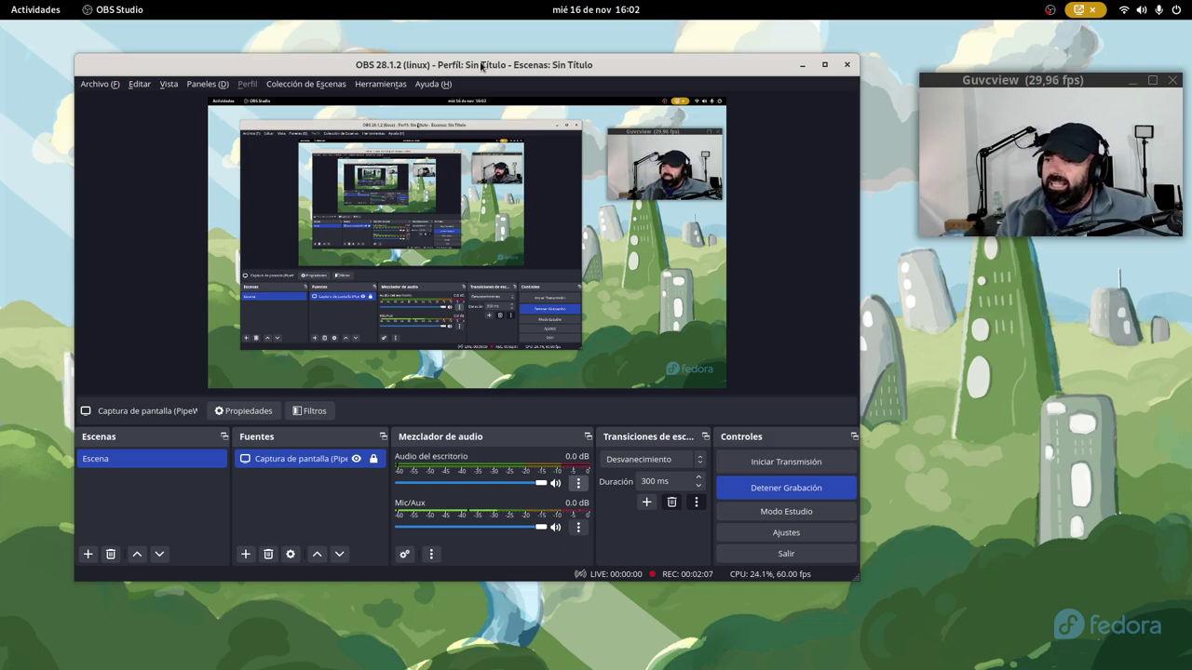
mouse_move(540, 62)
left_mouse_down()
mouse_move(529, 87)
mouse_move(528, 63)
left_mouse_up()
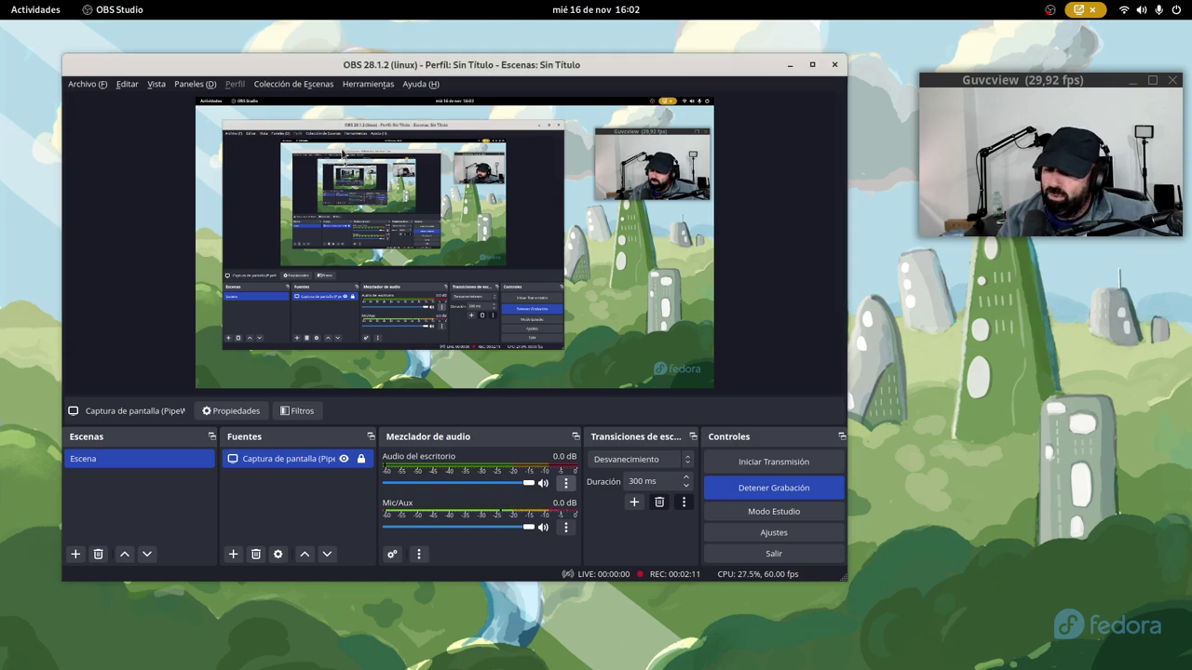
left_click_drag(584, 72, 606, 56)
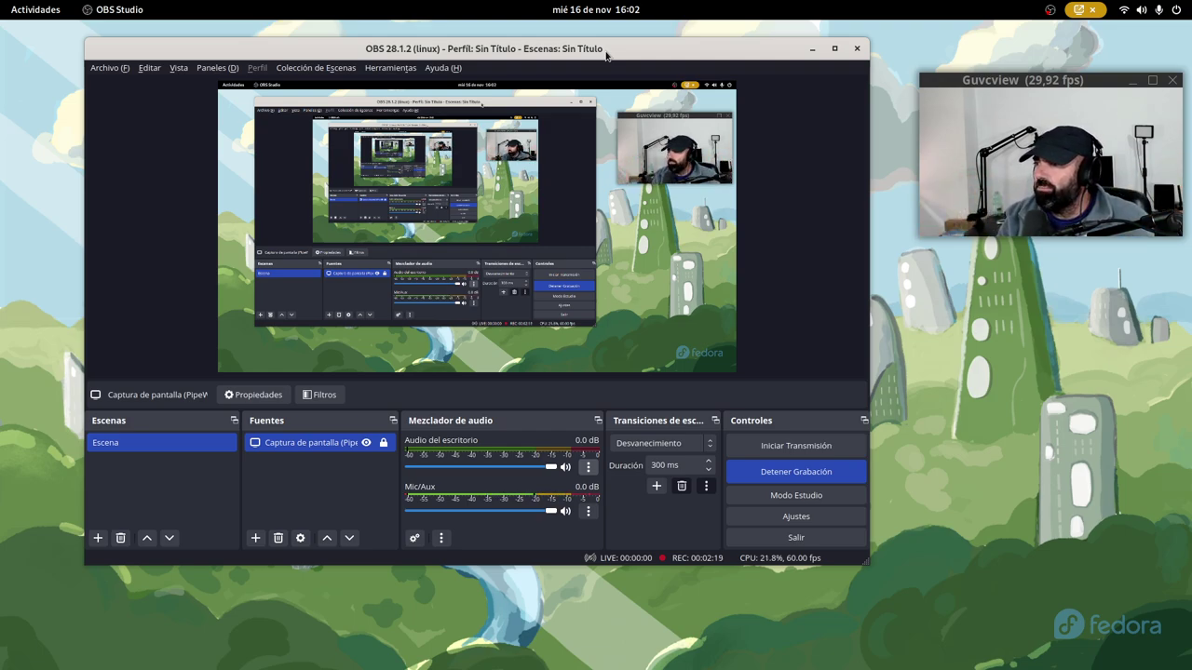
mouse_move(606, 56)
left_mouse_down()
mouse_move(611, 68)
mouse_move(600, 72)
left_mouse_up()
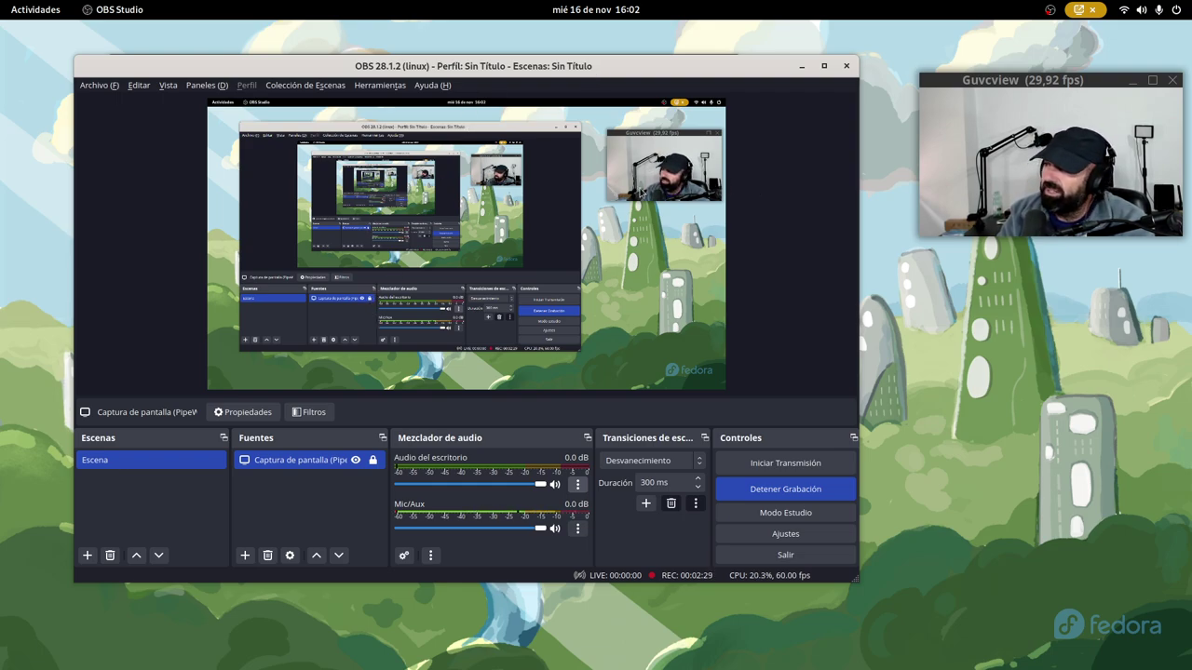
- Open the Archivos file manager at the home folder, enlarging its window and placing it over the OBS window
mouse_move(2, 2)
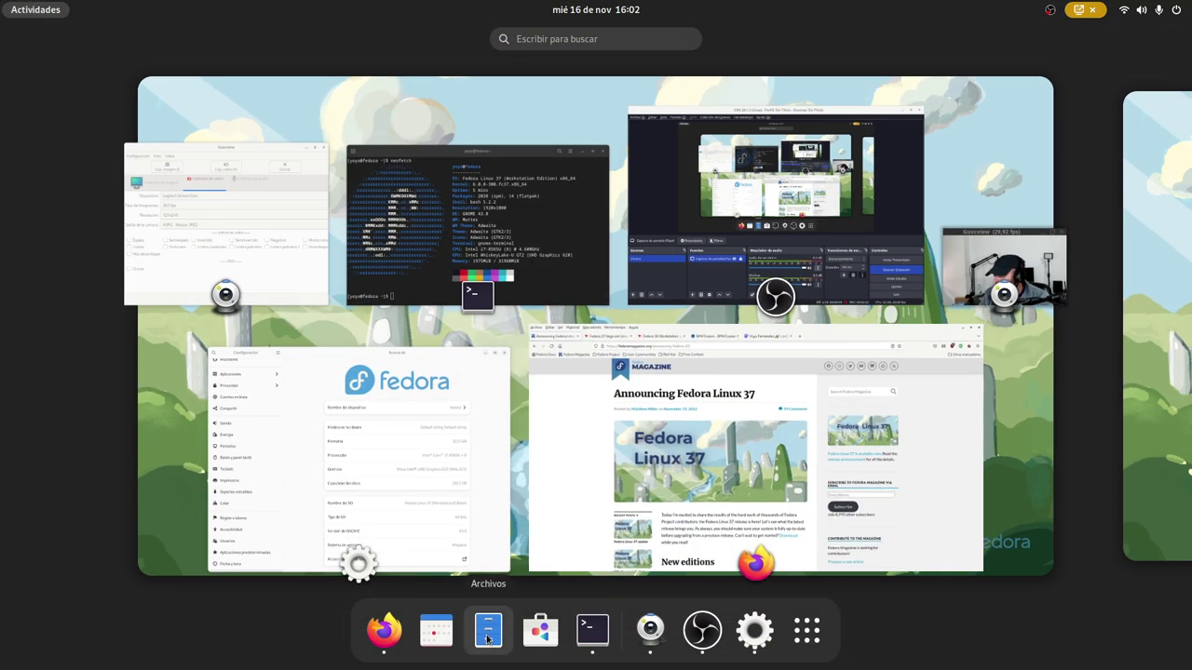
key("Escape")
key("super+e")
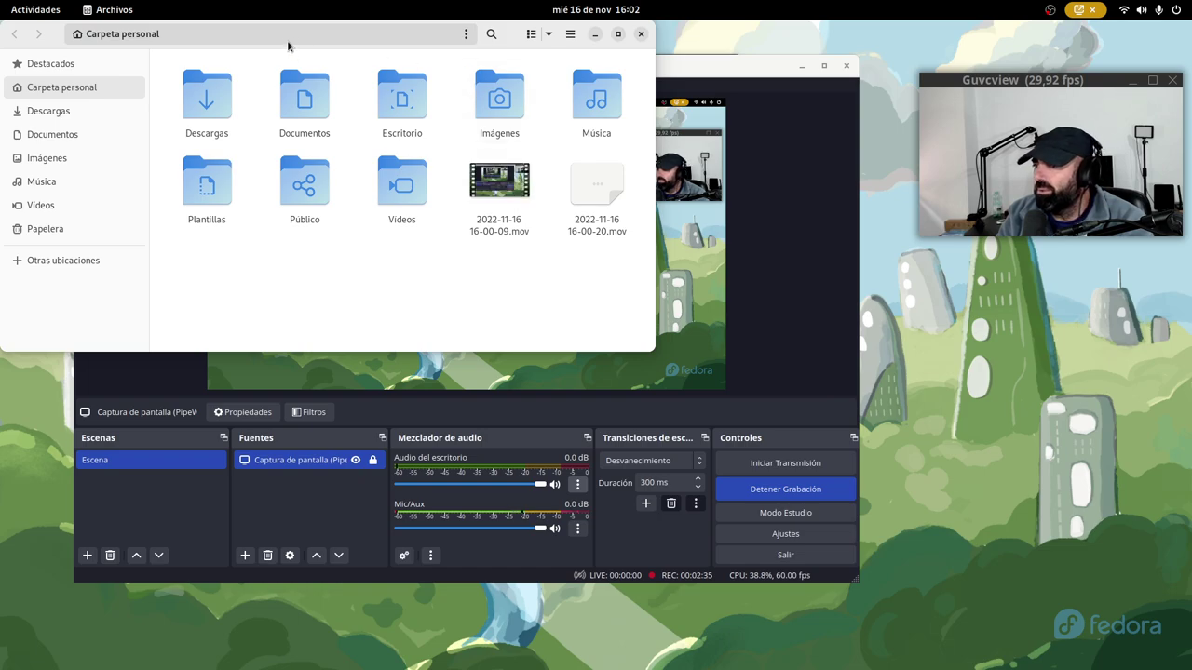
left_click_drag(288, 33, 411, 141)
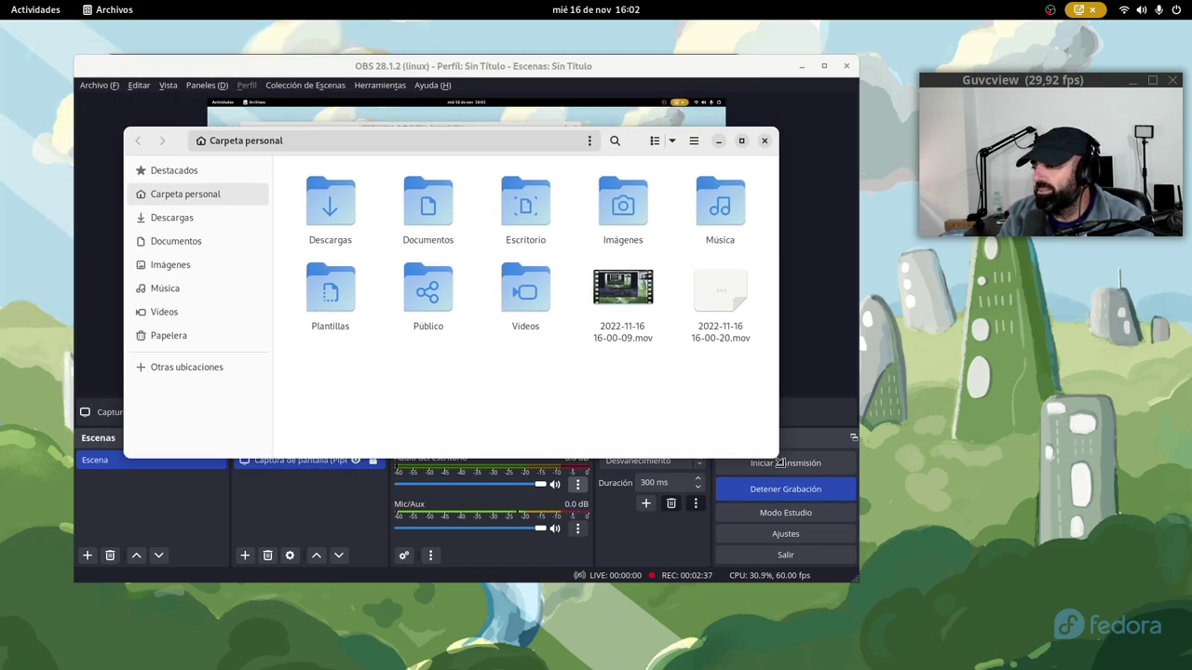
left_click_drag(780, 462, 860, 629)
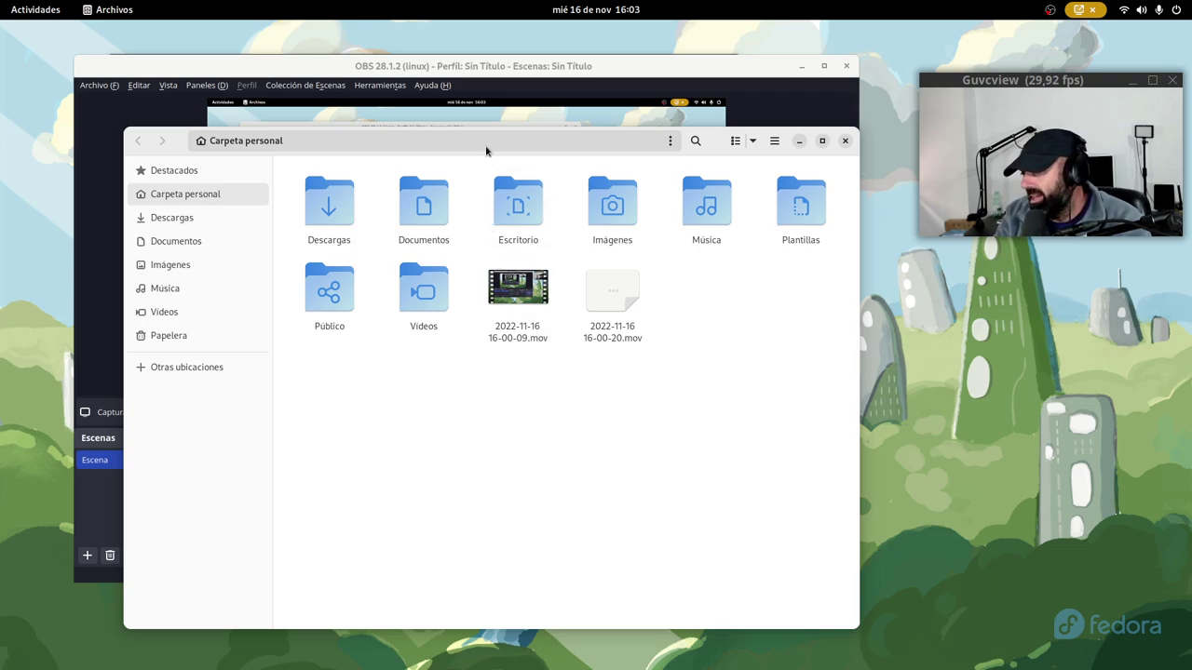
left_click_drag(485, 146, 407, 75)
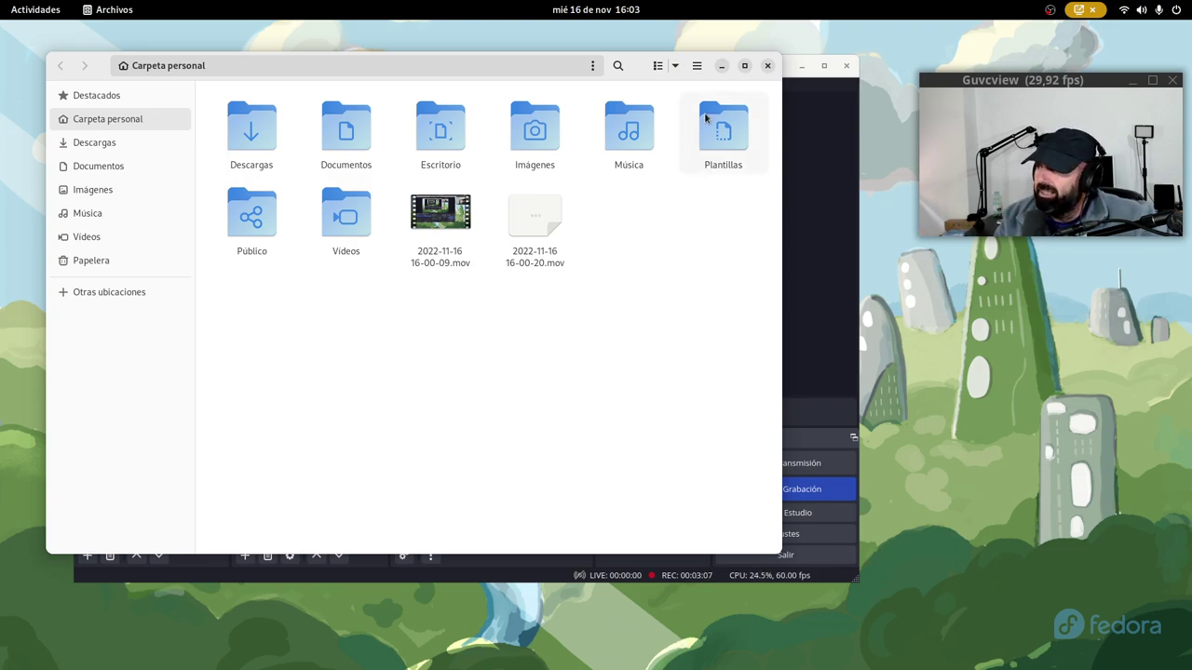
key("super")
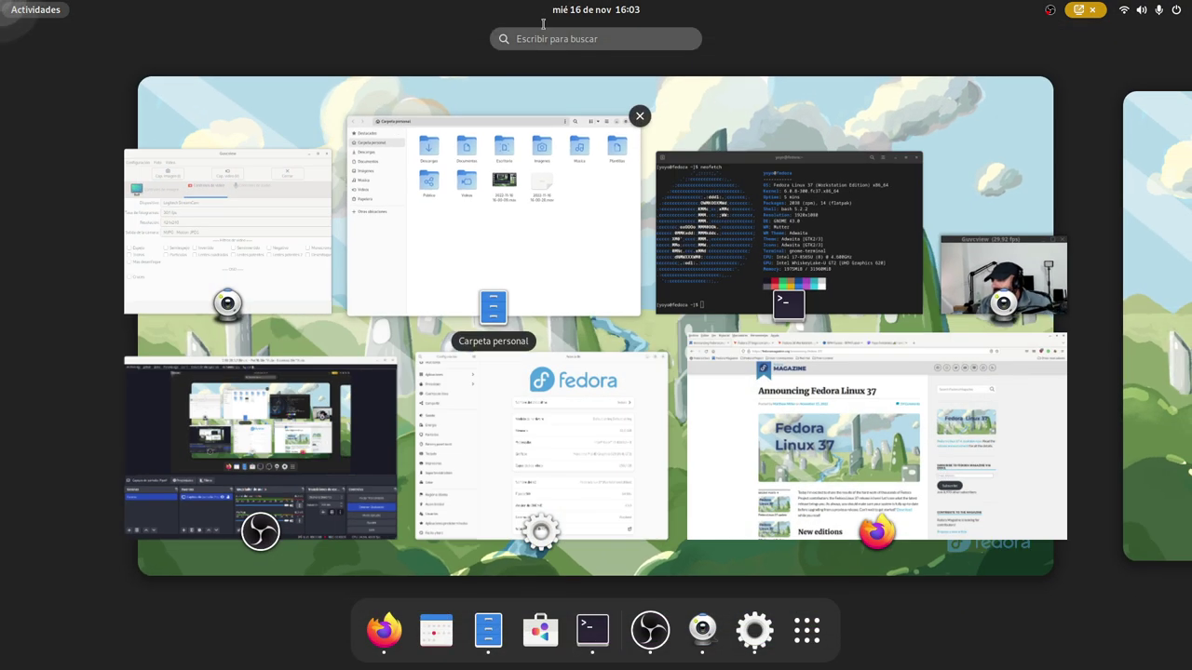
key("super+v")
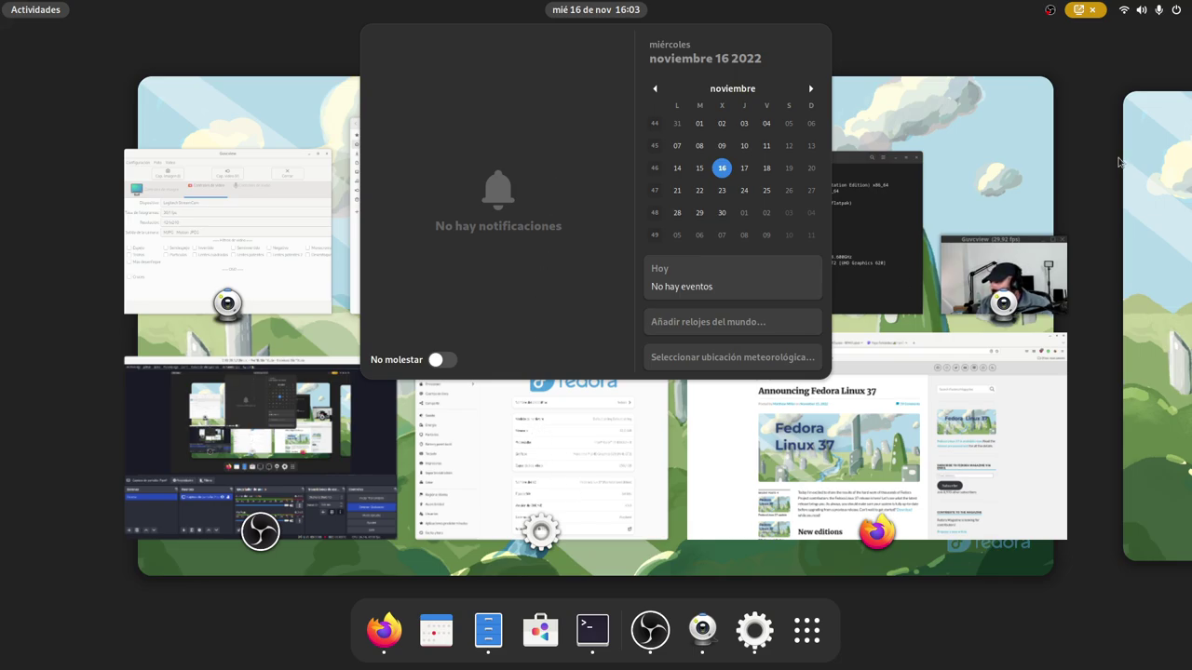
key("Escape")
key("super")
- Search the activities overview for "re" and open the Retoques app
key("super")
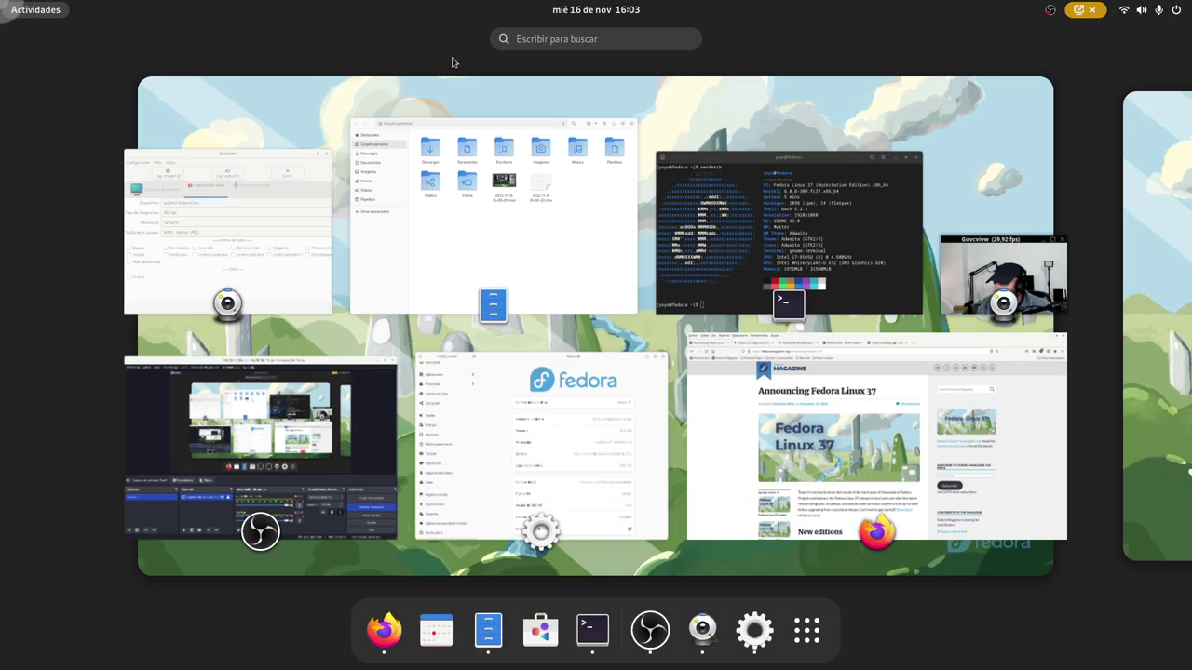
left_click(555, 38)
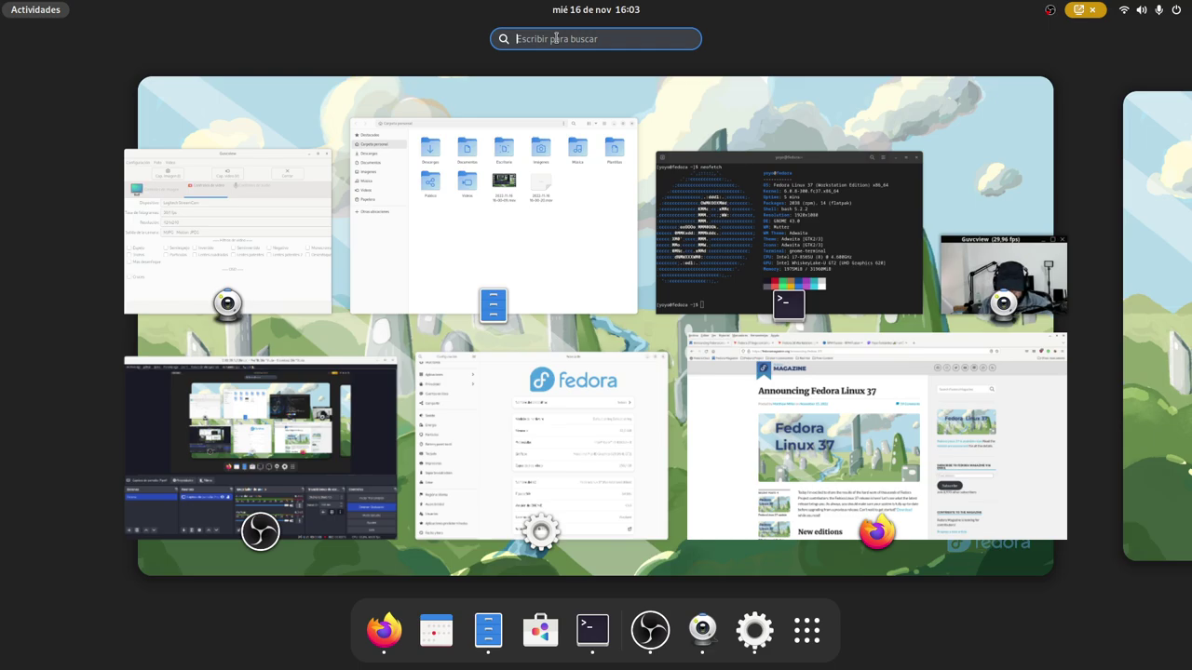
type("re")
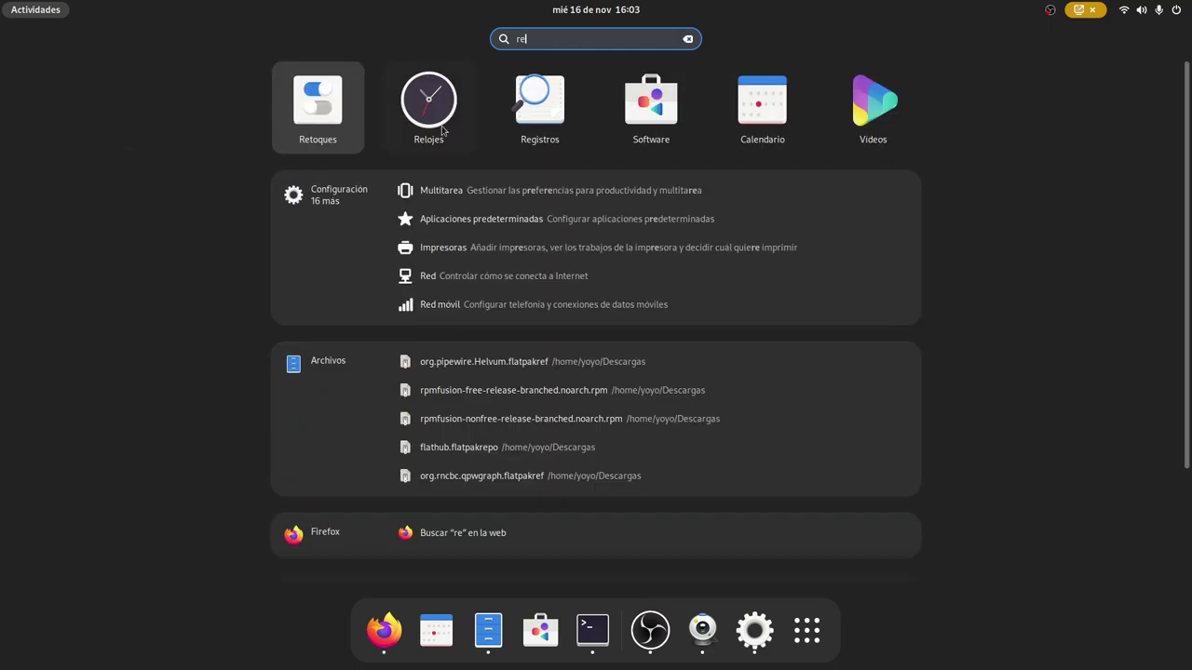
key("super")
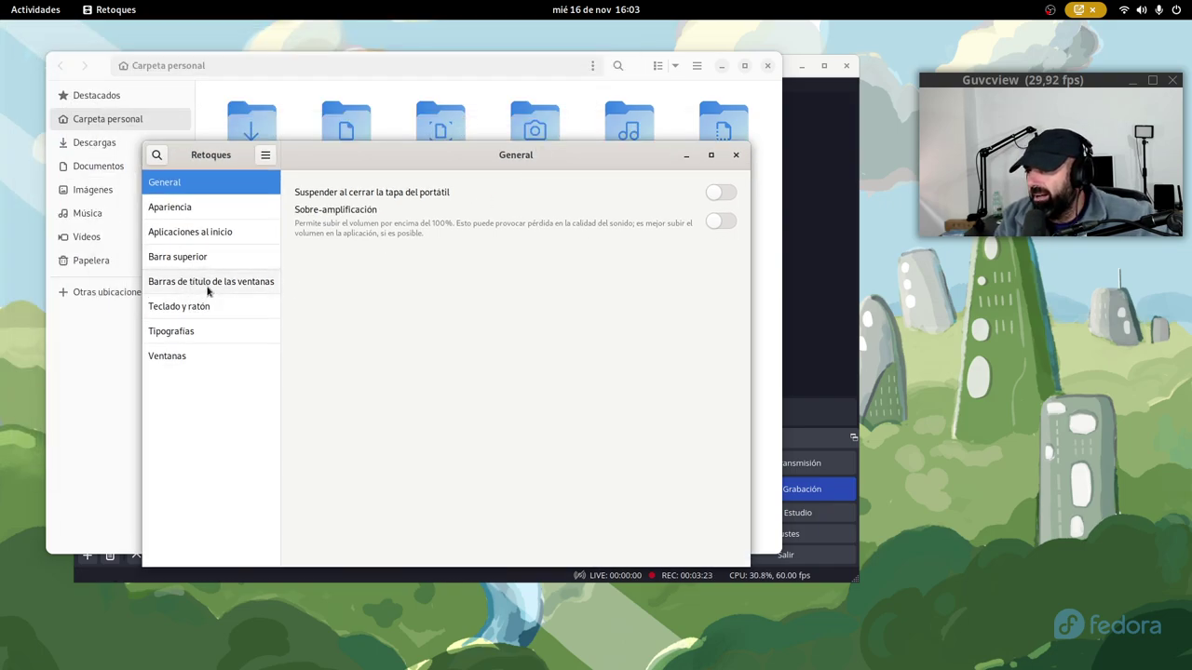
- Turn off the Maximizar and Minimizar buttons in the window title bar settings of Retoques
left_click(206, 289)
left_click(721, 311)
left_click(721, 331)
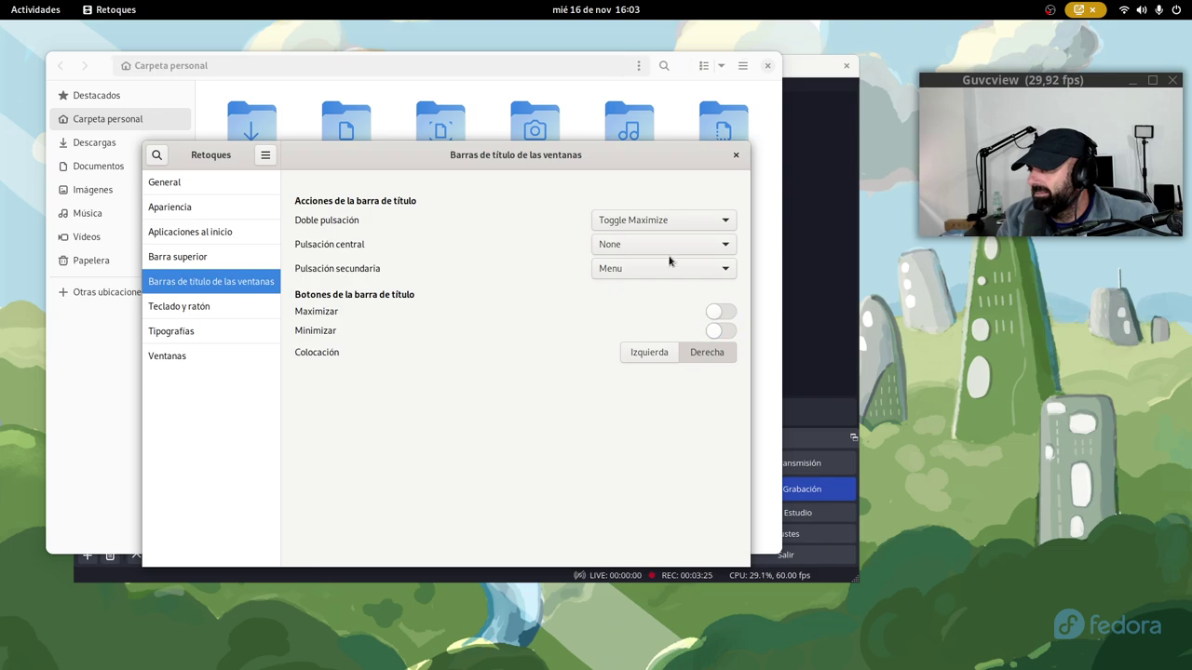
left_click_drag(615, 167, 668, 57)
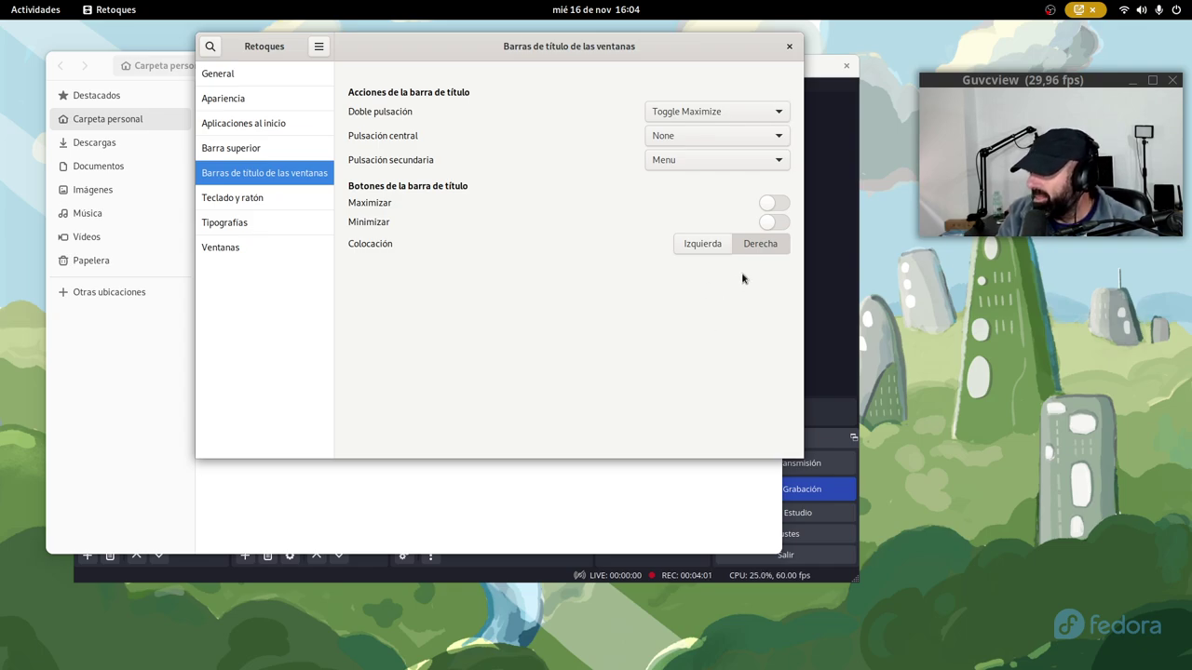
- Turn on the Maximizar and Minimizar buttons for window title bars
left_click(784, 206)
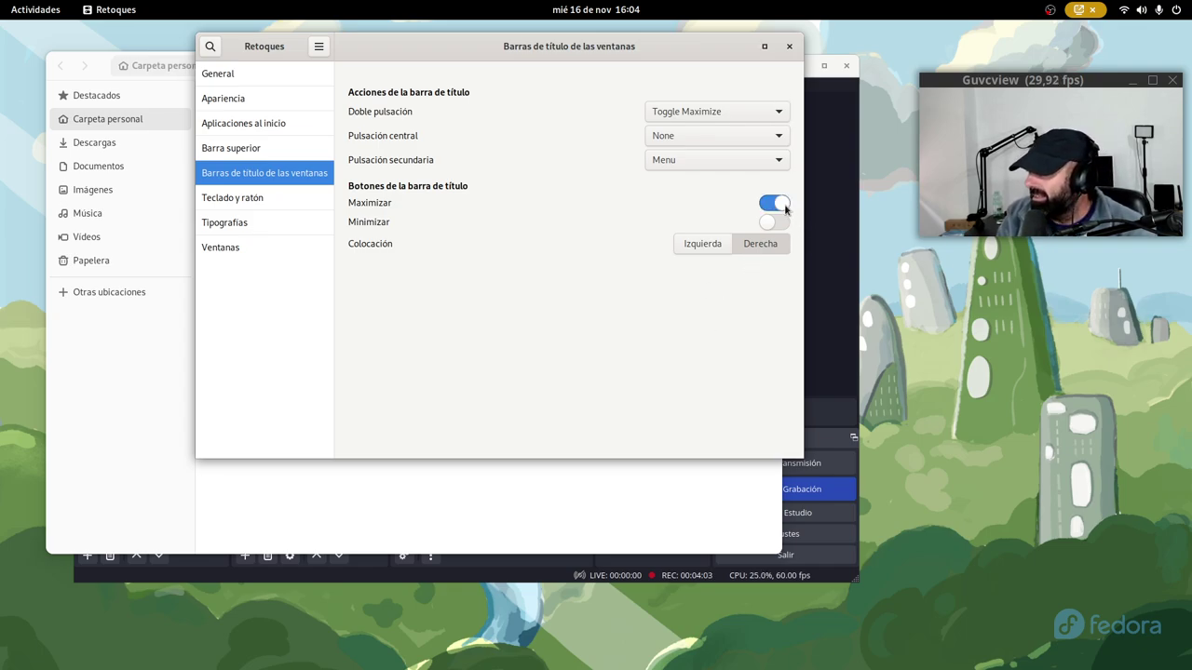
left_click(773, 222)
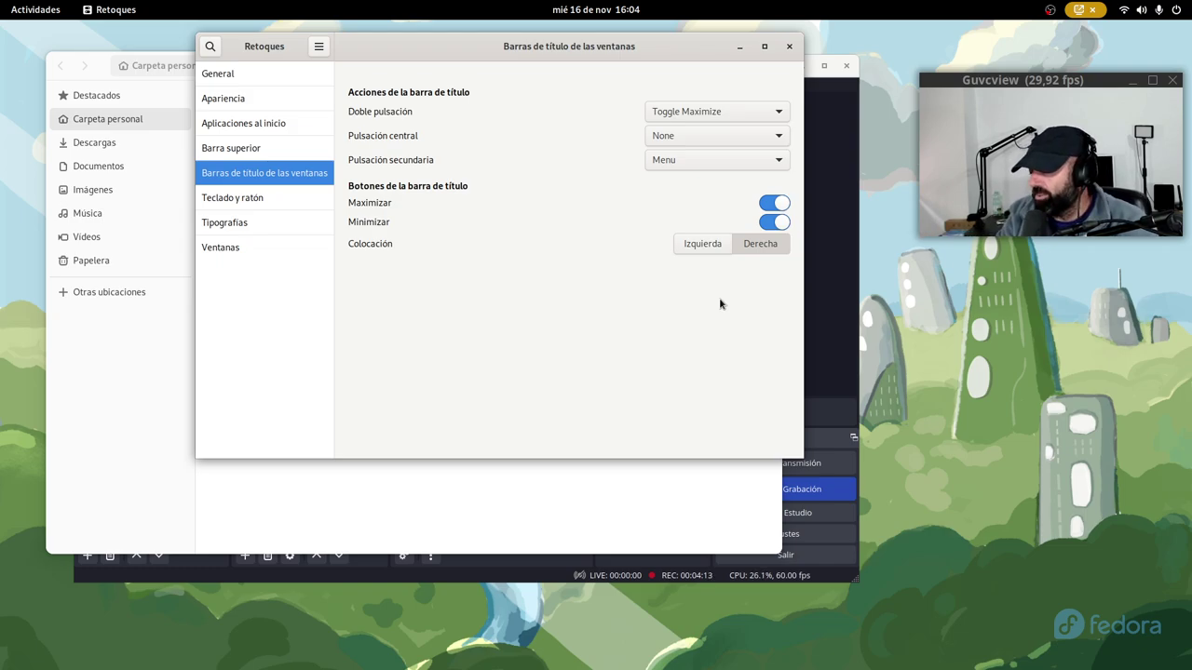
left_click_drag(686, 39, 742, 64)
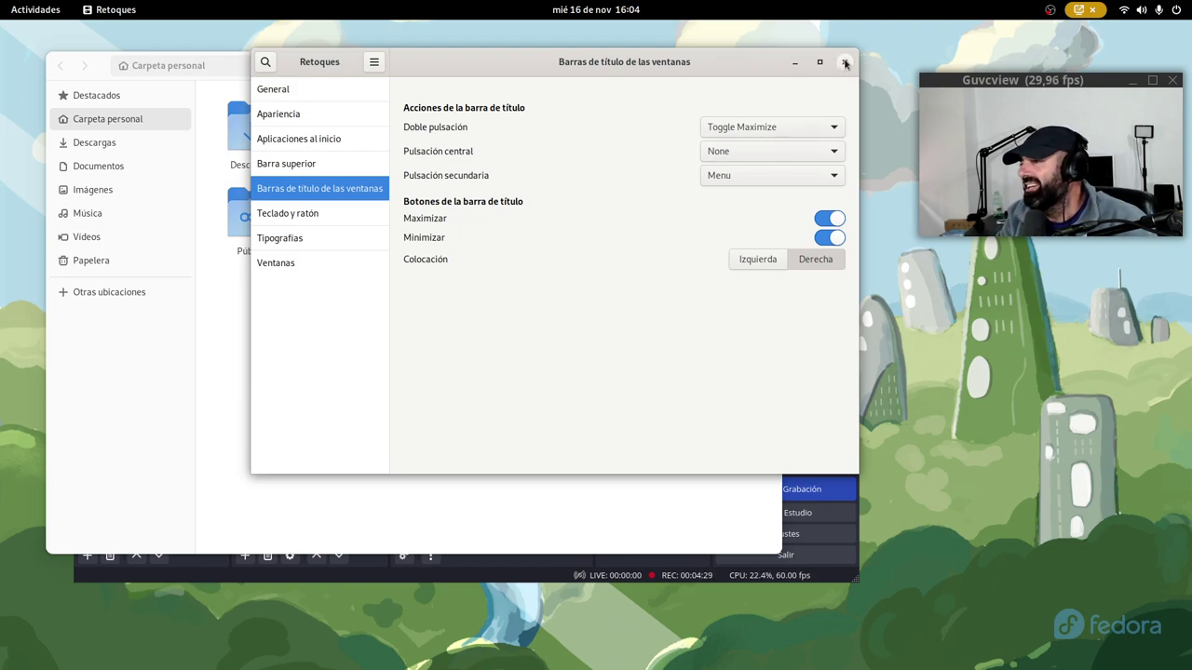
left_click_drag(983, 82, 979, 58)
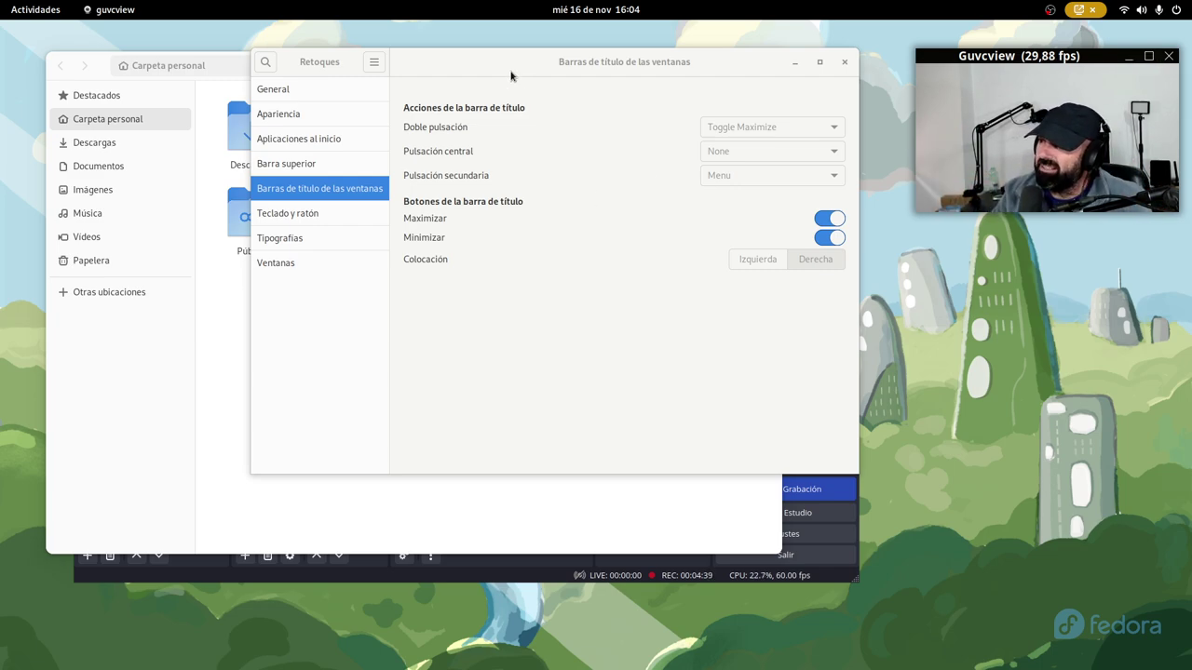
left_click_drag(510, 75, 510, 122)
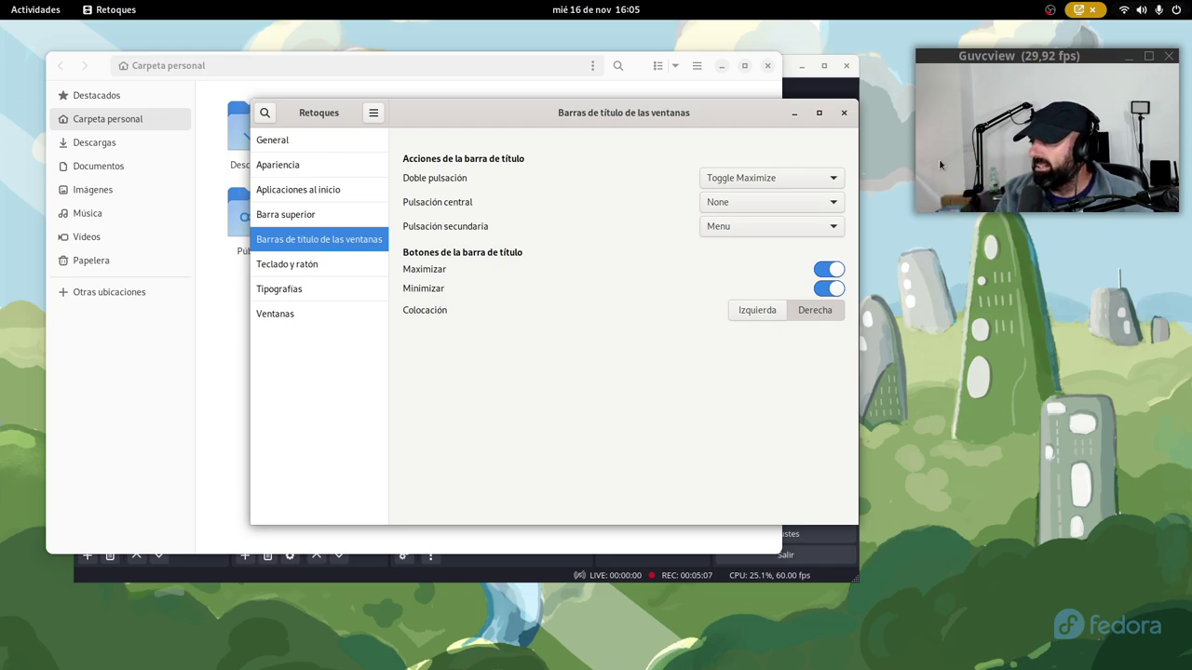
left_click_drag(520, 112, 525, 179)
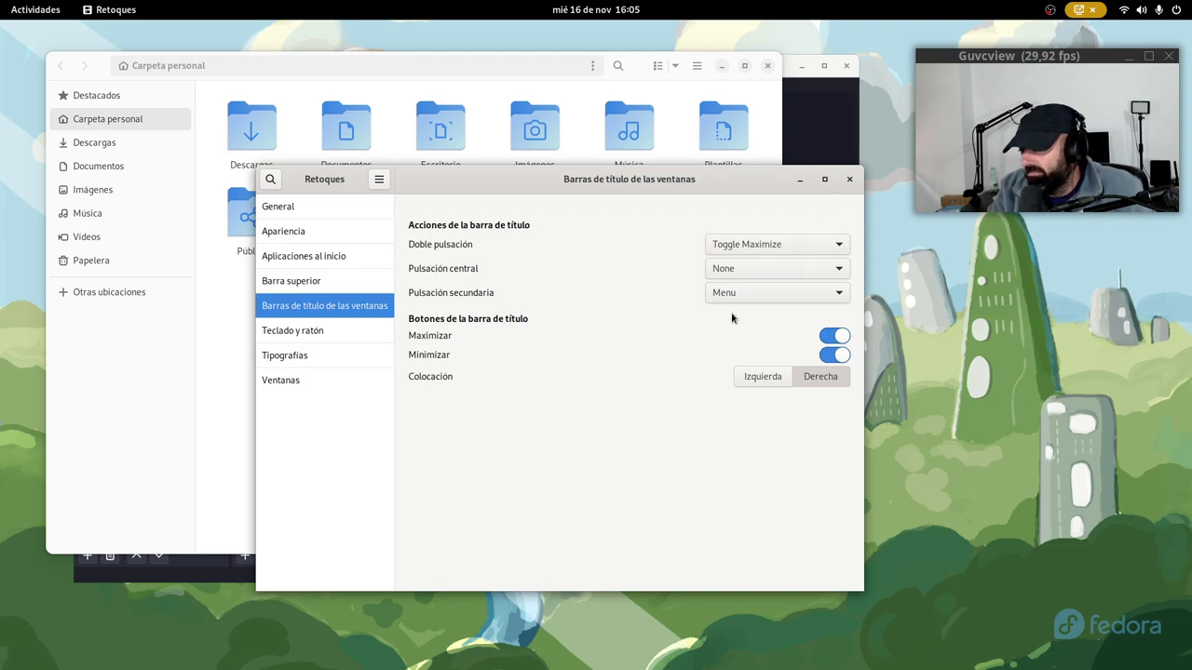
- Close the Retoques window and the file manager window
left_click(849, 179)
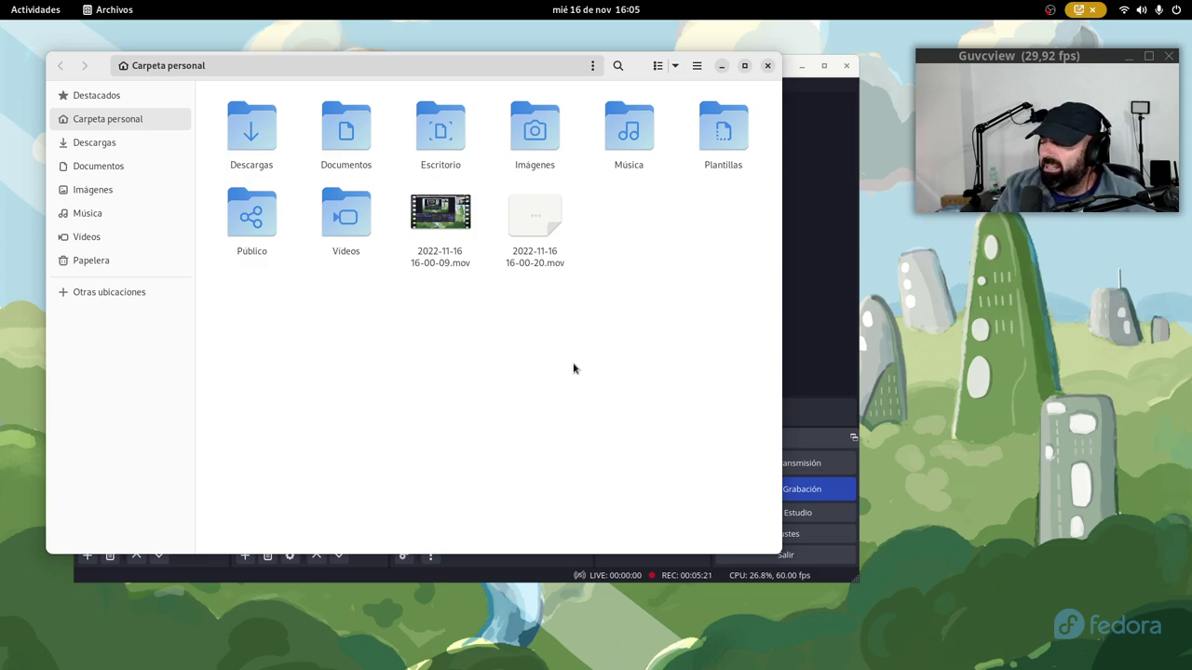
left_click(768, 66)
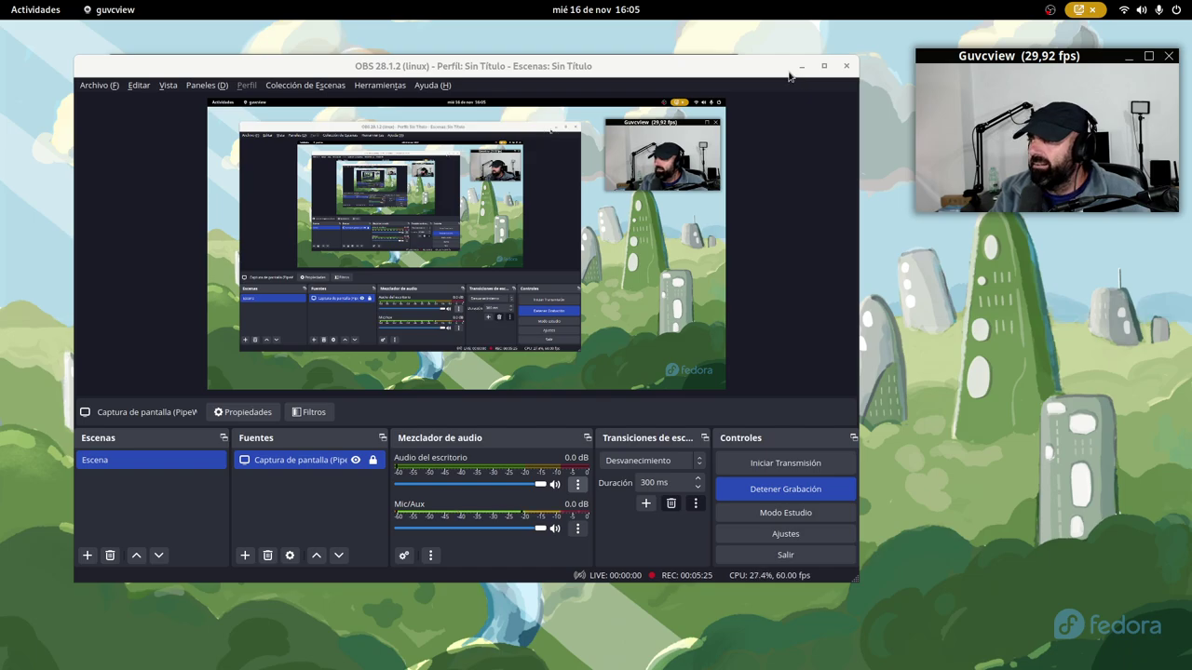
key("super")
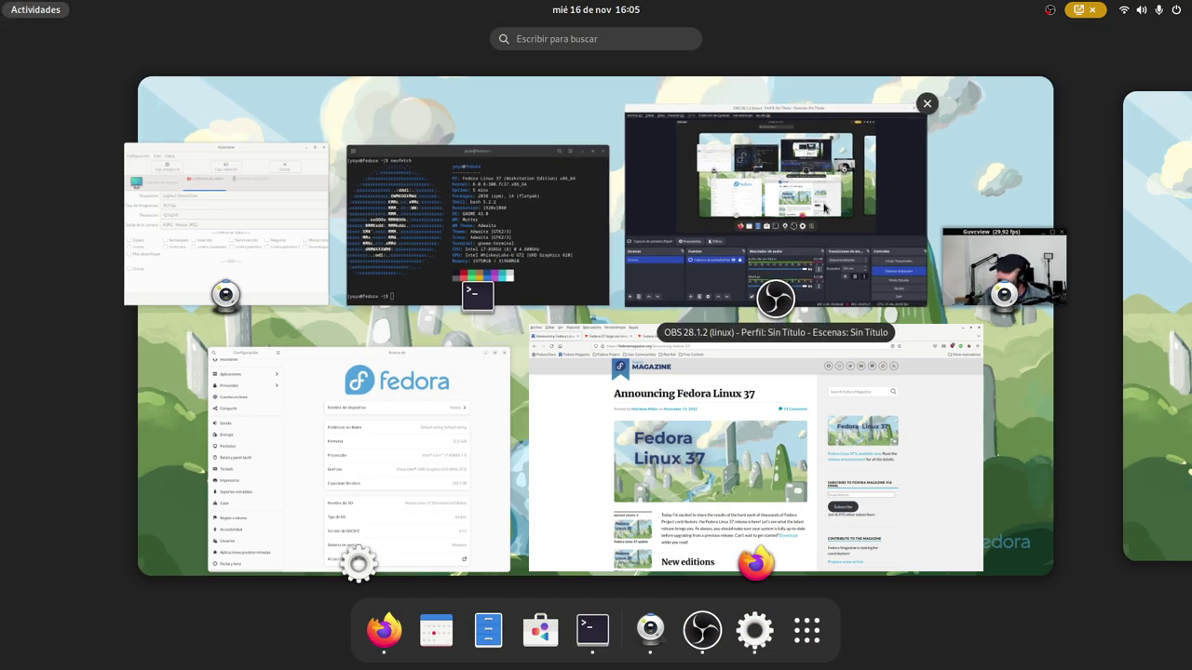
left_click(633, 131)
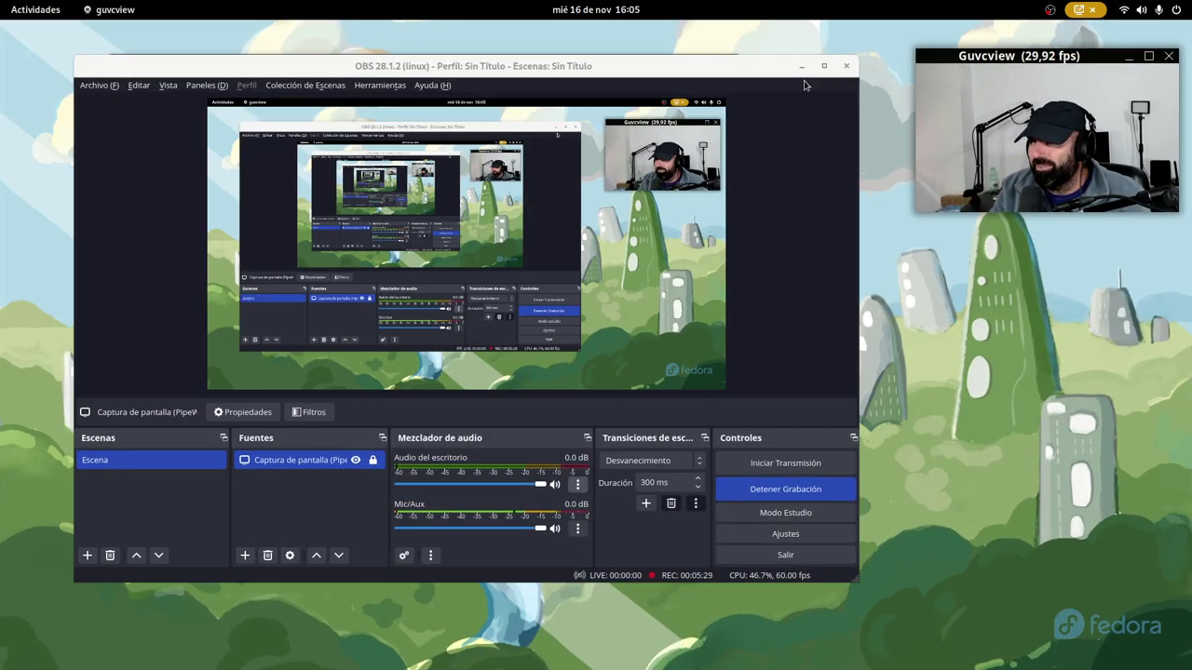
key("super")
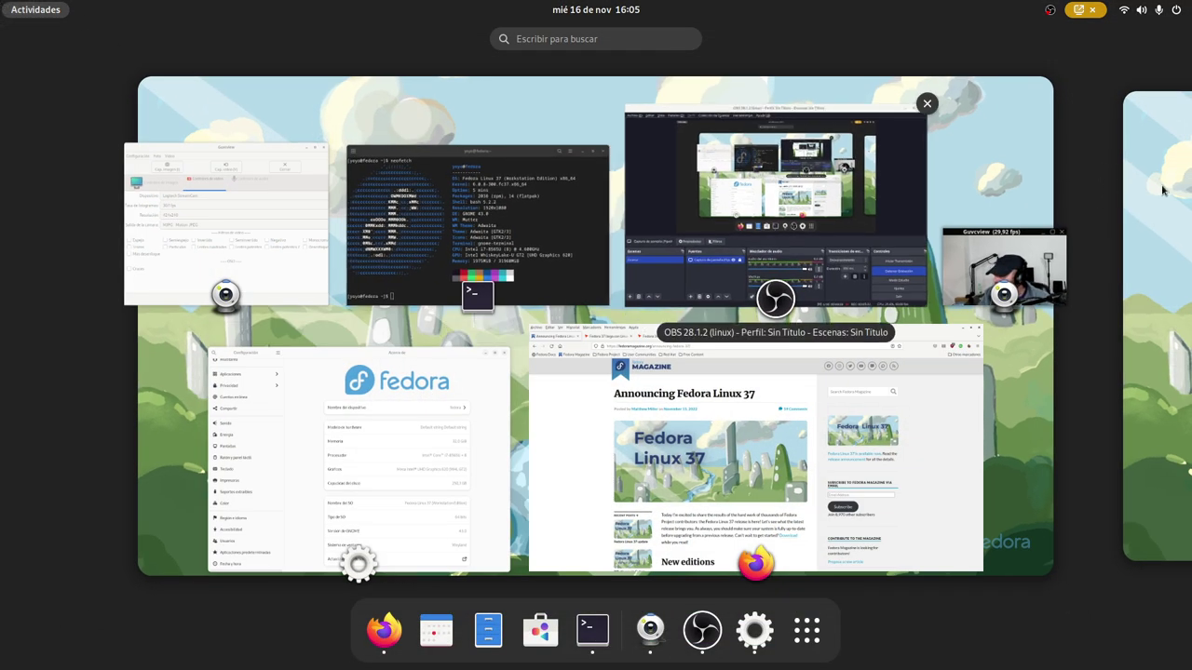
left_click(417, 70)
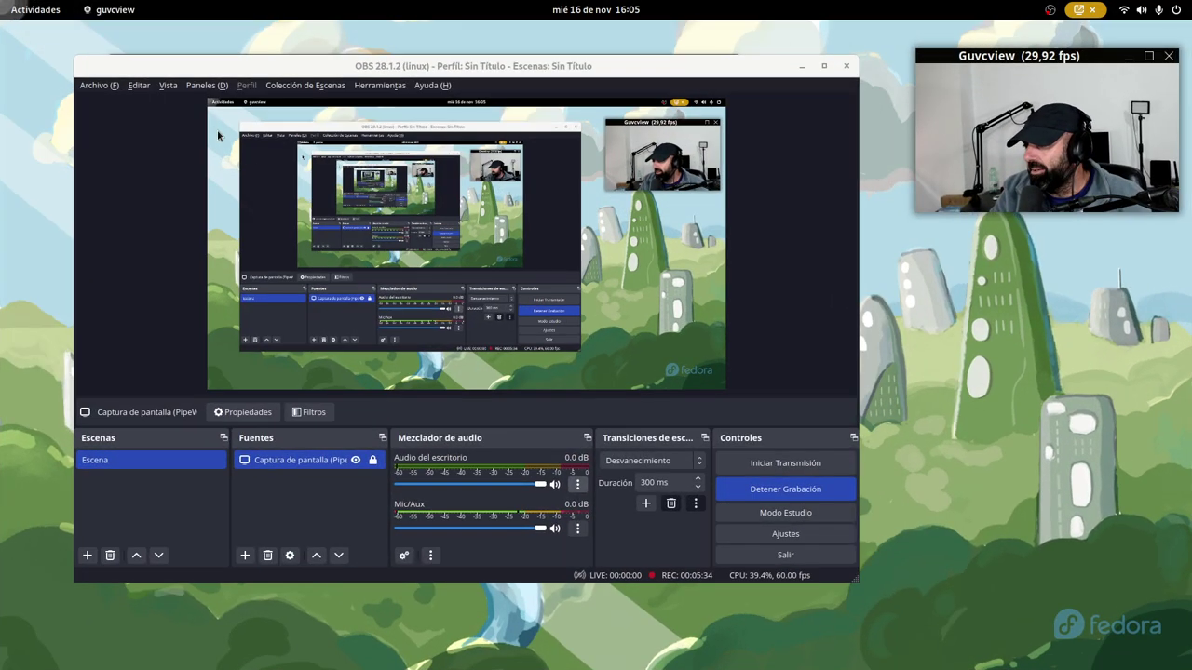
- Minimize the OBS window and reposition the terminal window containing the neofetch output
left_click(804, 68)
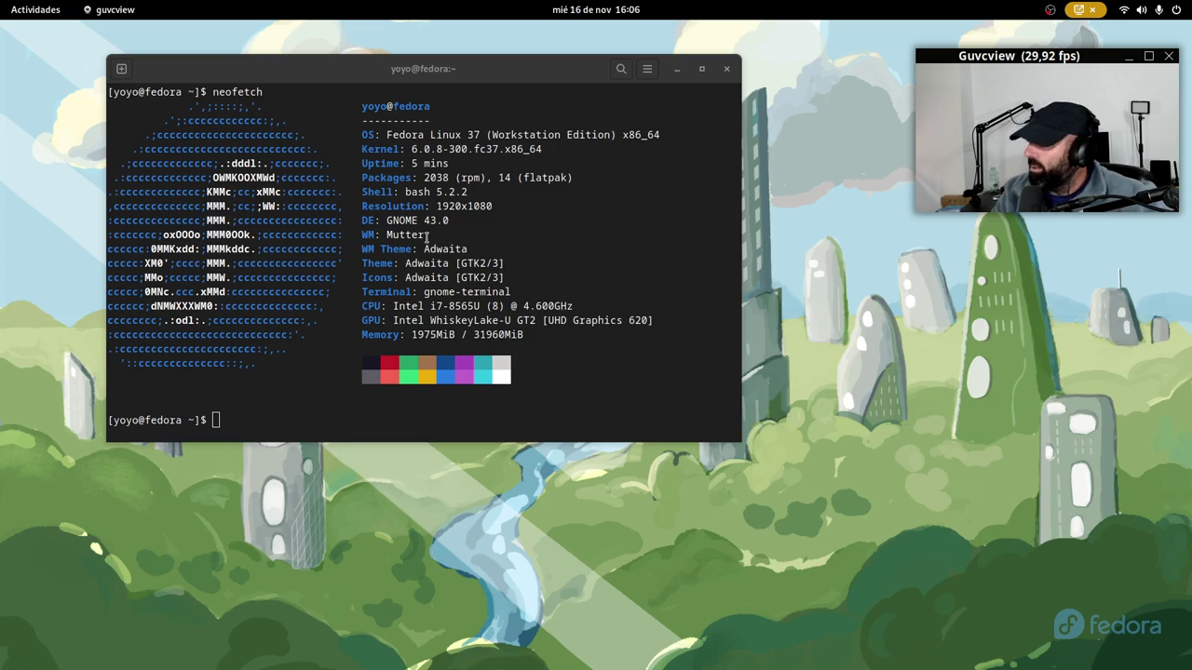
left_click_drag(472, 74, 440, 95)
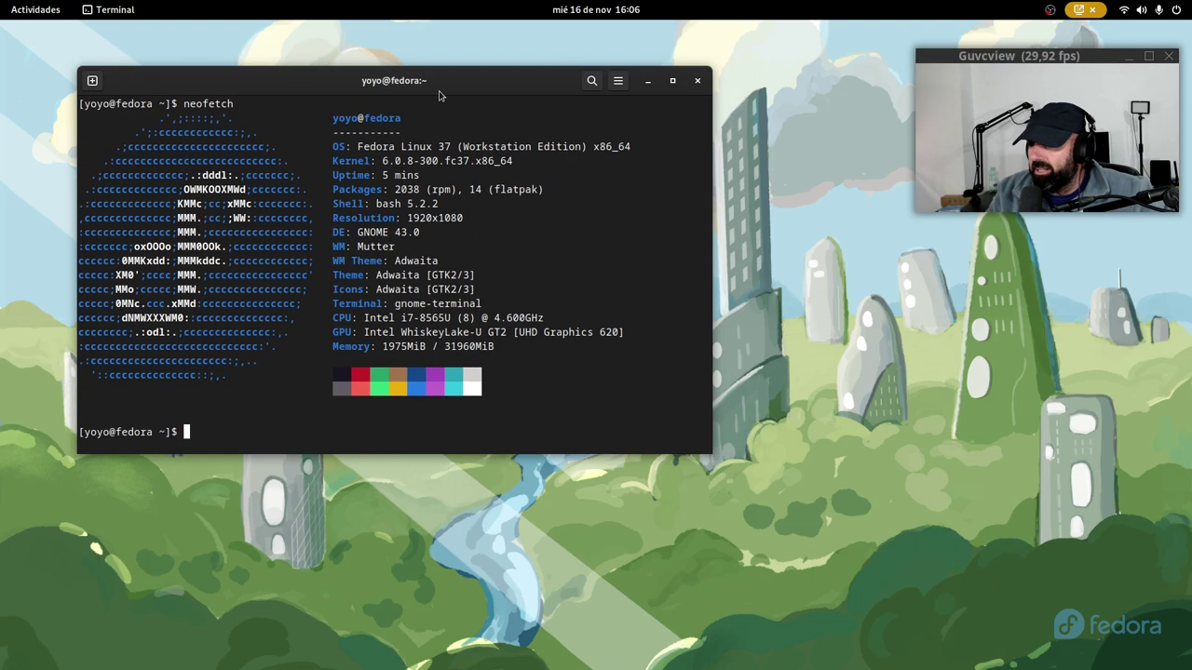
key("super")
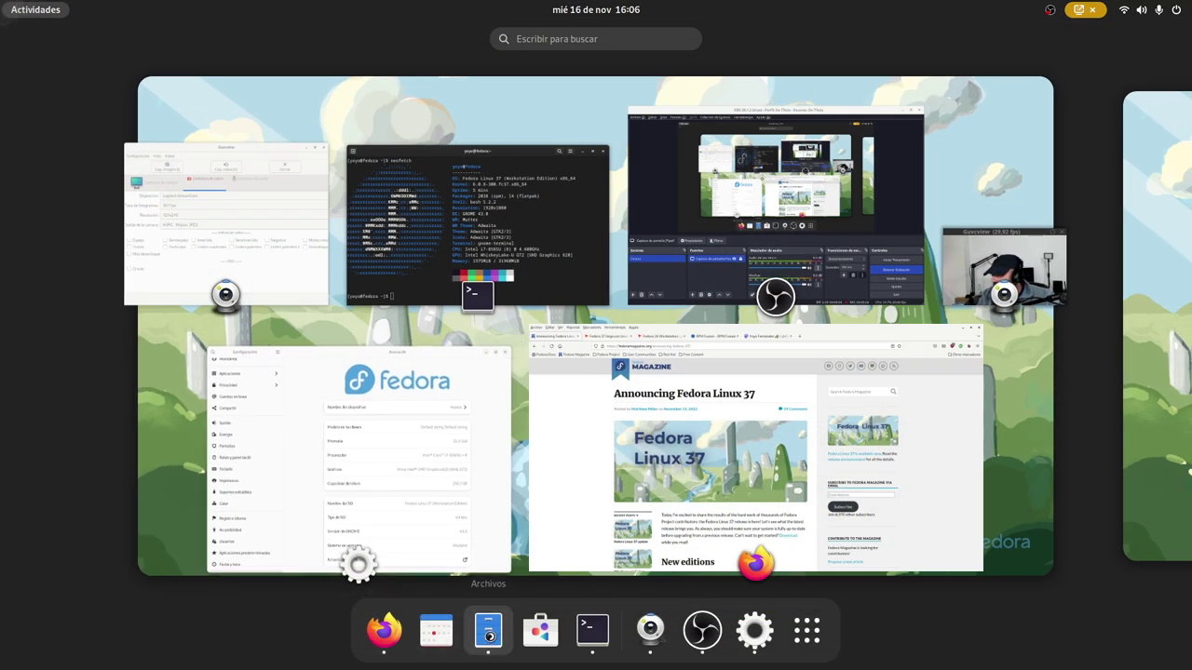
key("super")
key("super+e")
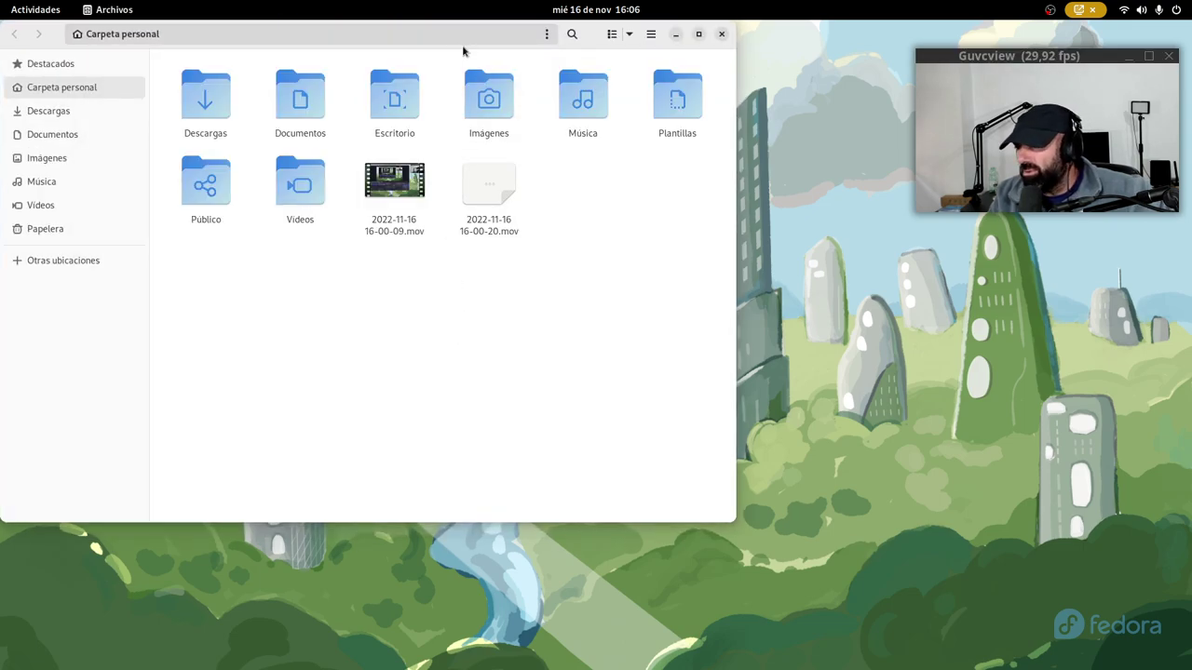
double_click(507, 108)
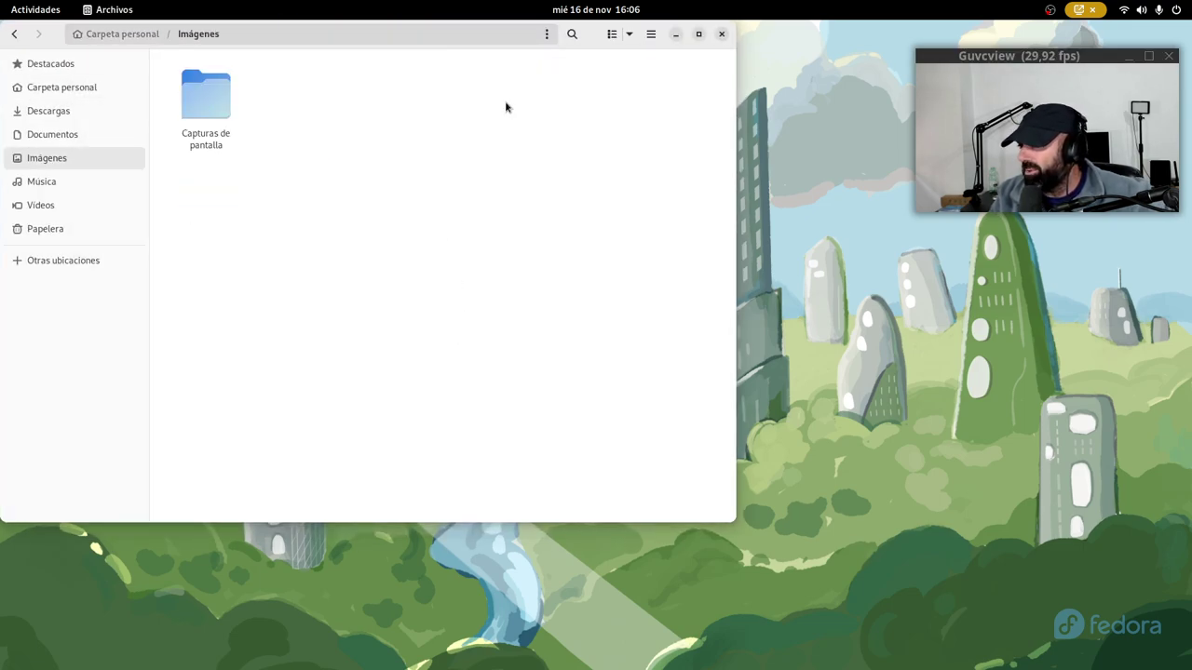
double_click(225, 114)
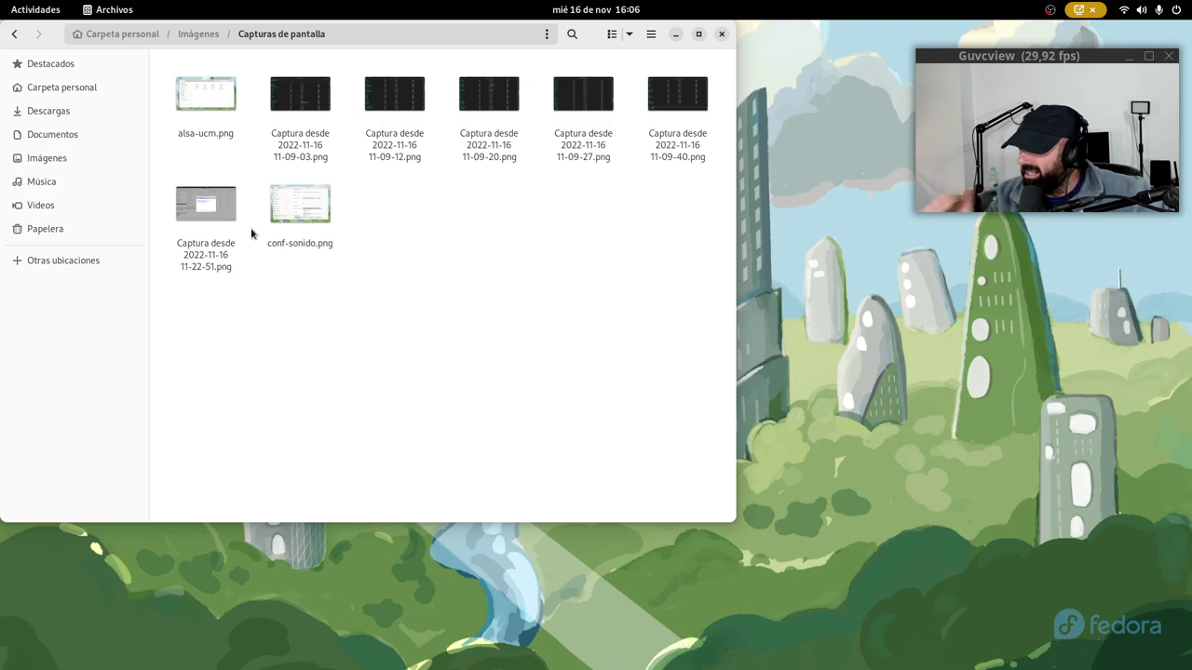
double_click(303, 109)
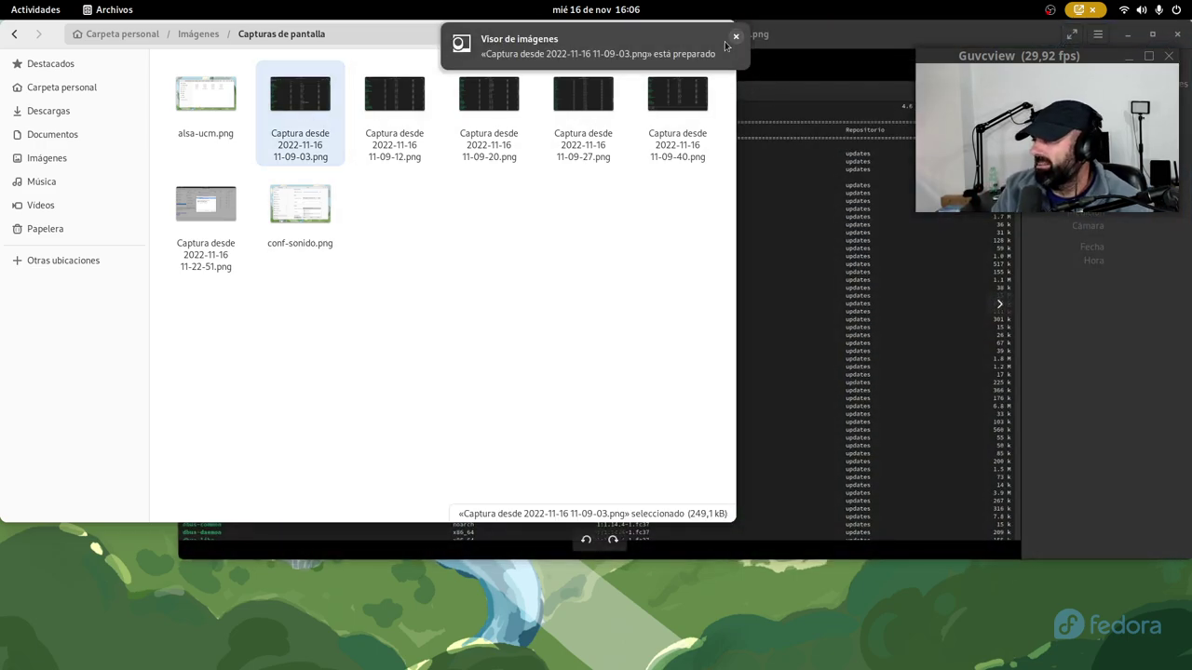
- Dismiss the image viewer notification, maximize the viewer window and move the webcam window off the package size column
left_click(735, 37)
left_click_drag(826, 36, 667, 80)
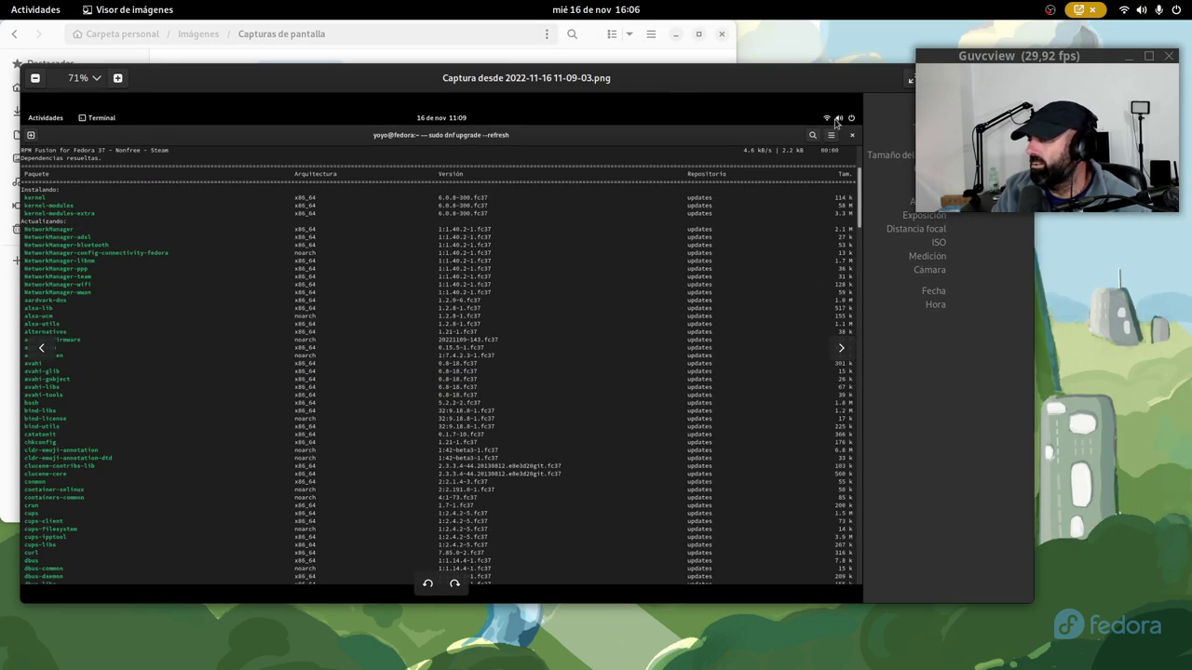
left_click_drag(1024, 55, 1024, 145)
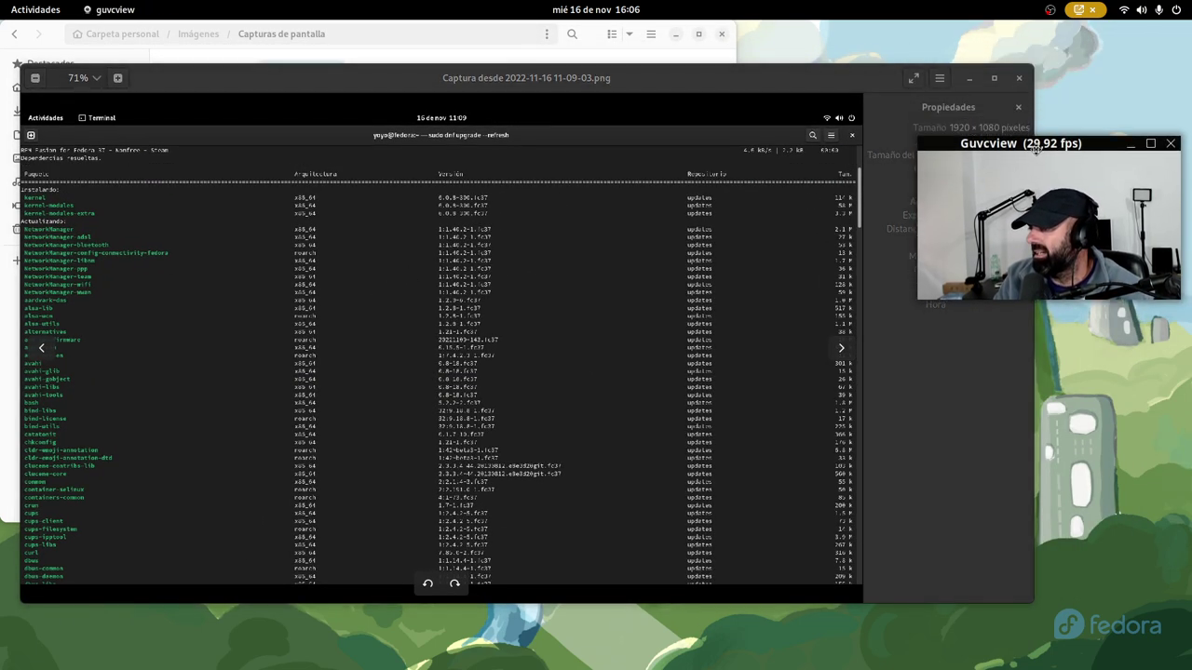
left_click(993, 79)
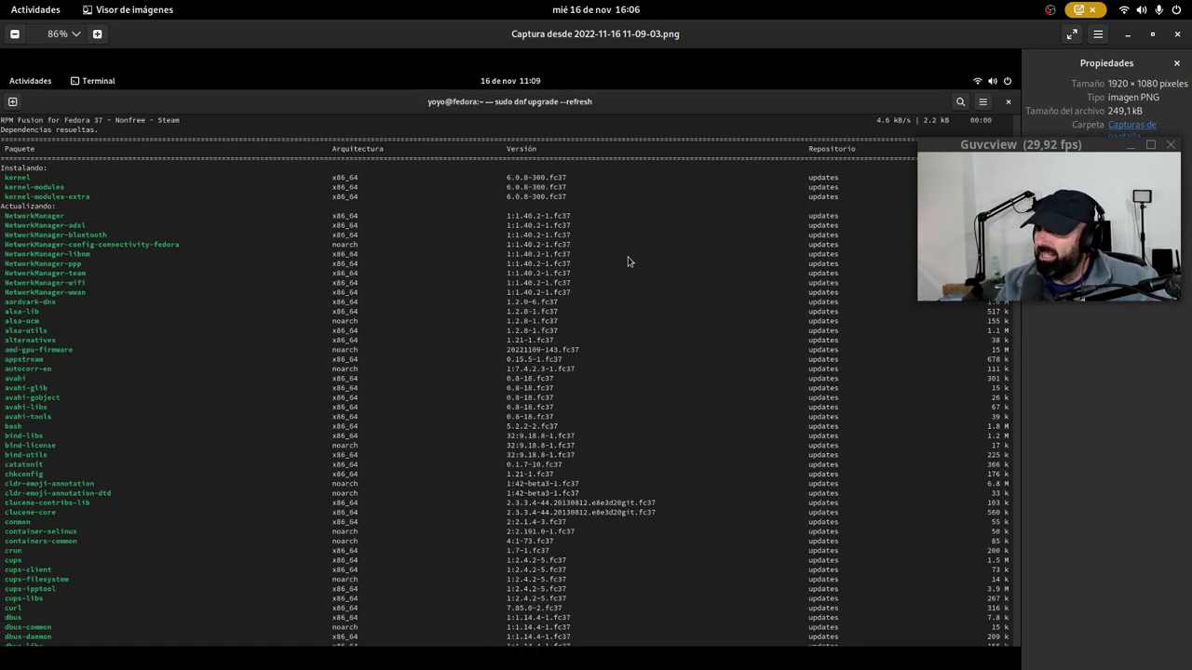
left_click_drag(1016, 146, 795, 93)
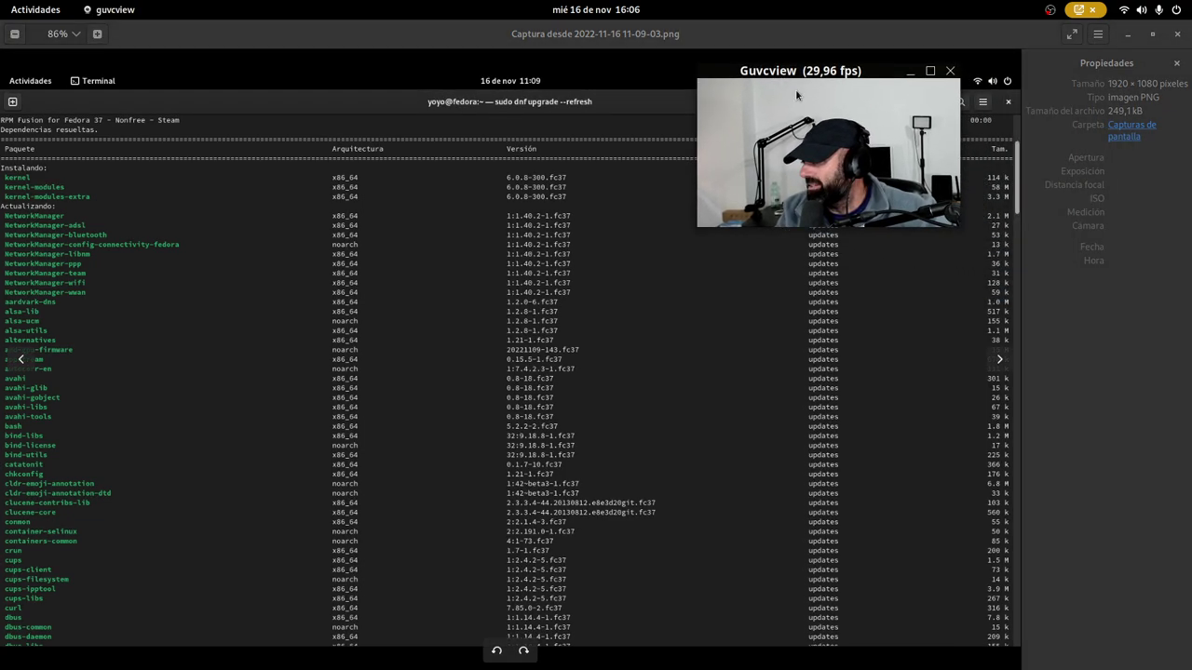
left_click(1000, 359)
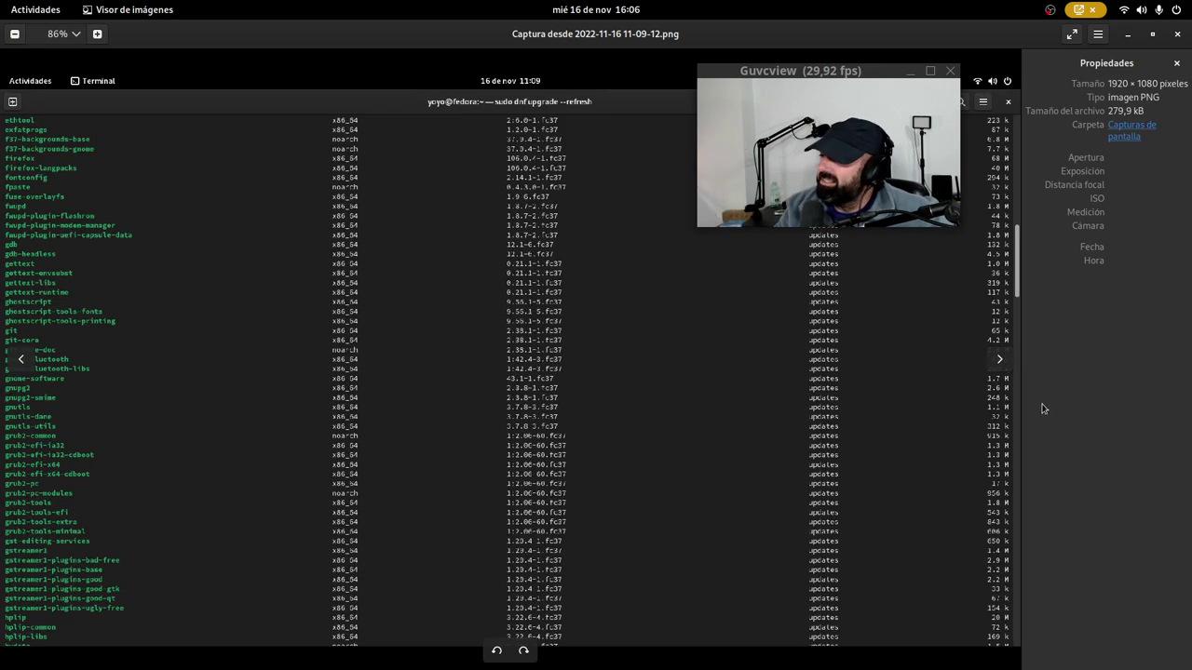
left_click(1001, 360)
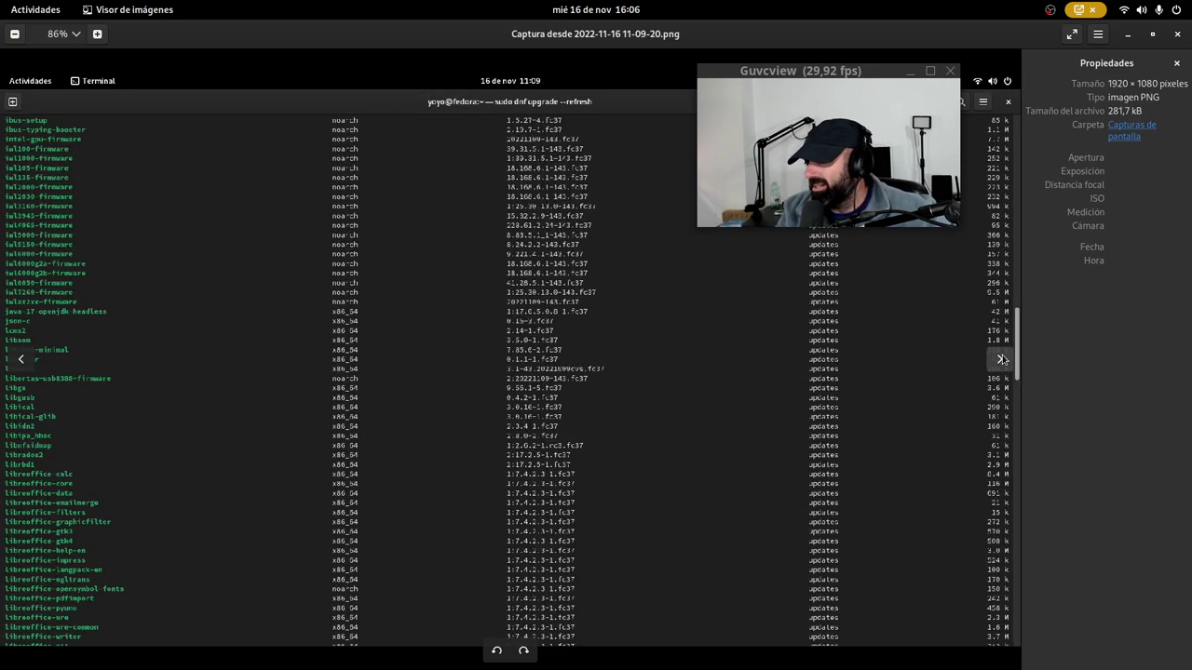
left_click(1001, 359)
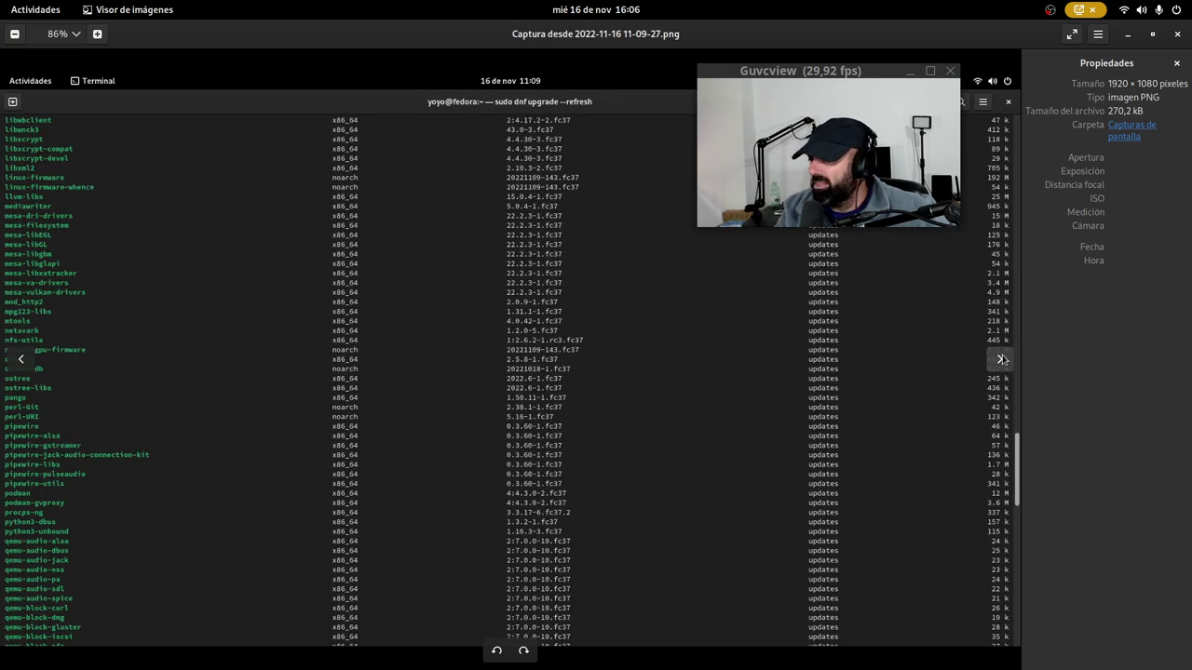
left_click(1001, 360)
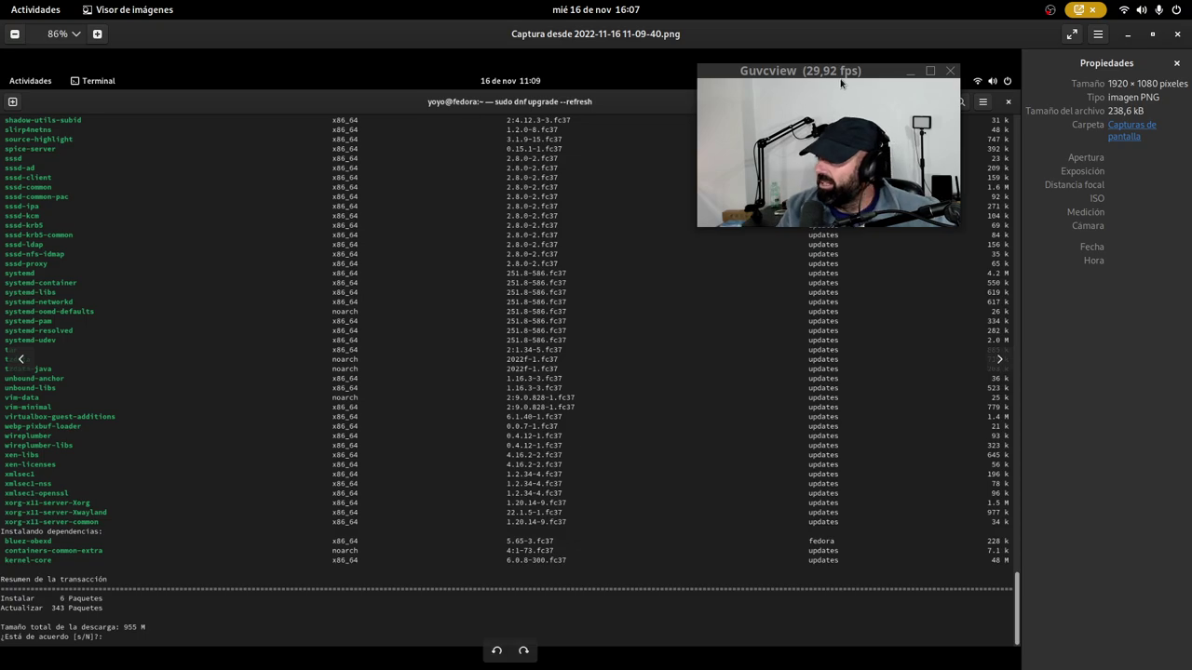
- Close the image viewer and reposition the webcam window over the desktop beside the file manager
left_click_drag(840, 83, 850, 170)
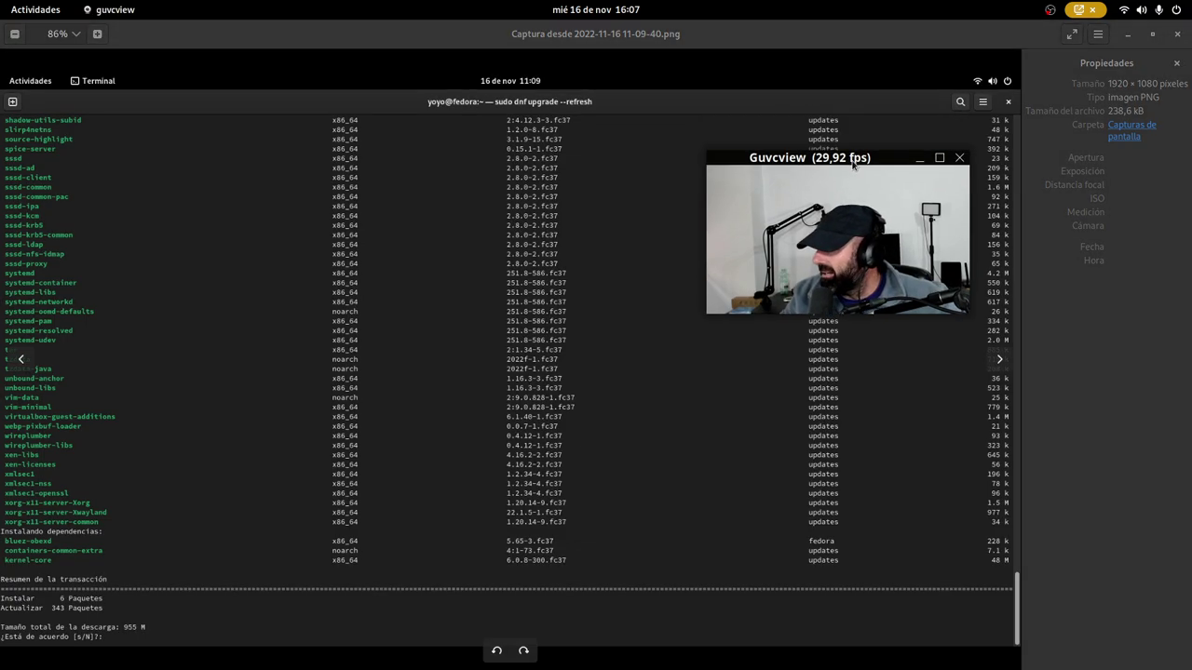
left_click(1177, 35)
left_click_drag(815, 164, 984, 72)
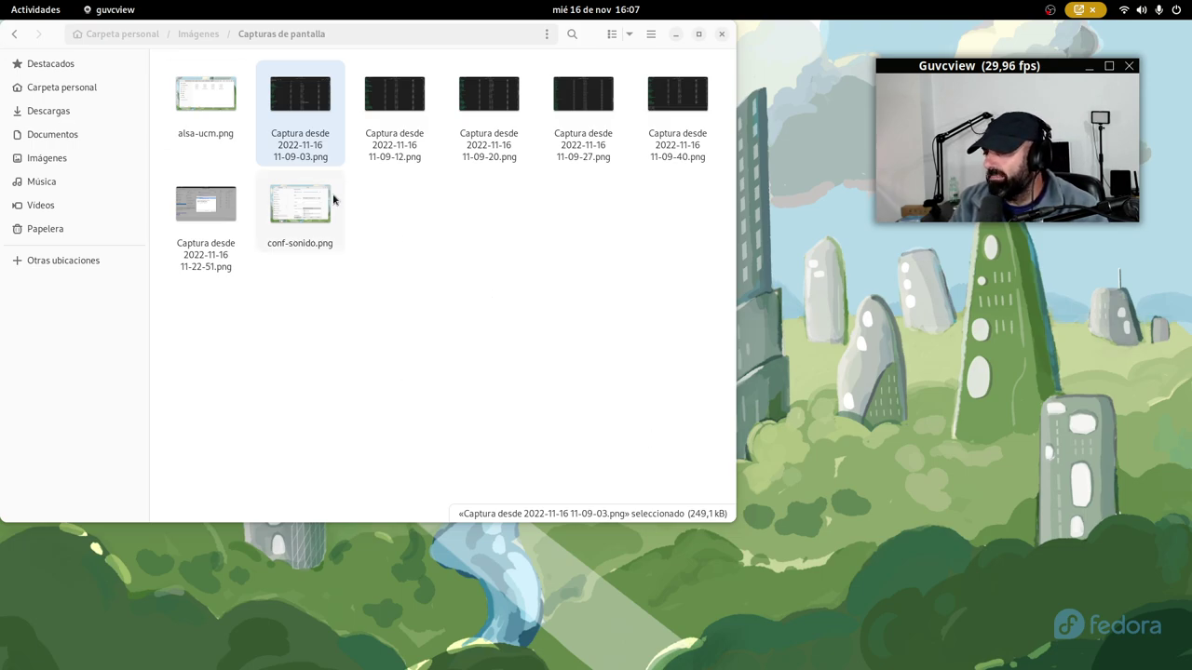
- Switch to Firefox and skim the Announcing Fedora Linux 37 article on Fedora Magazine
left_click(34, 10)
left_click(800, 426)
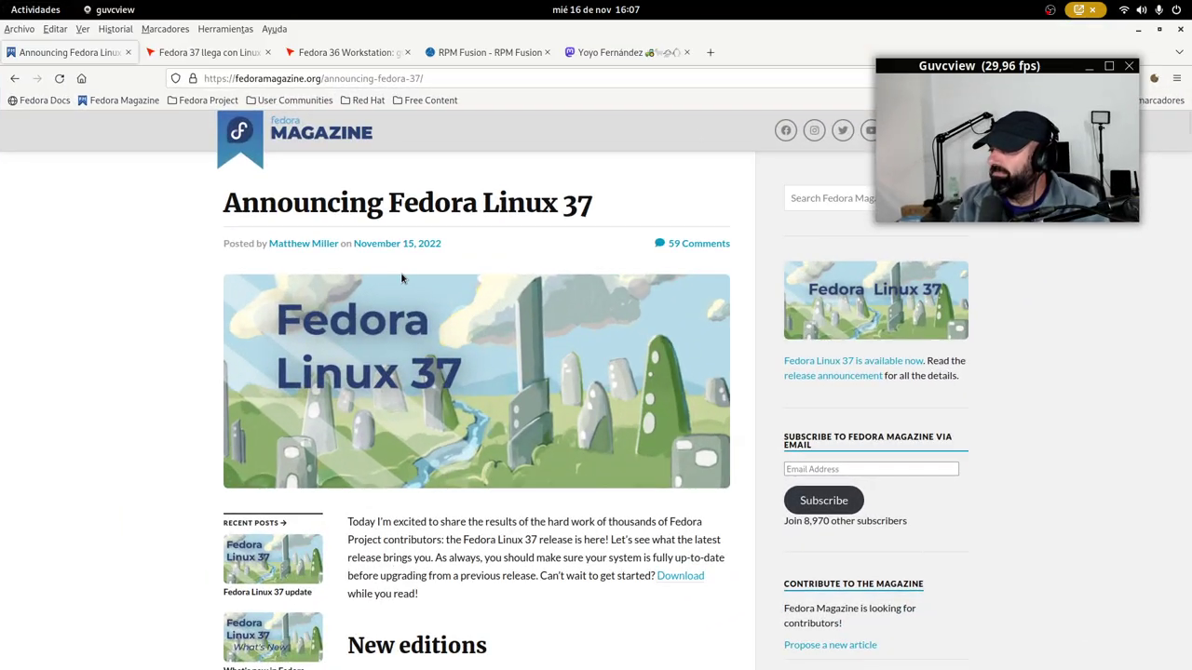
scroll(296, 373, "down", 5)
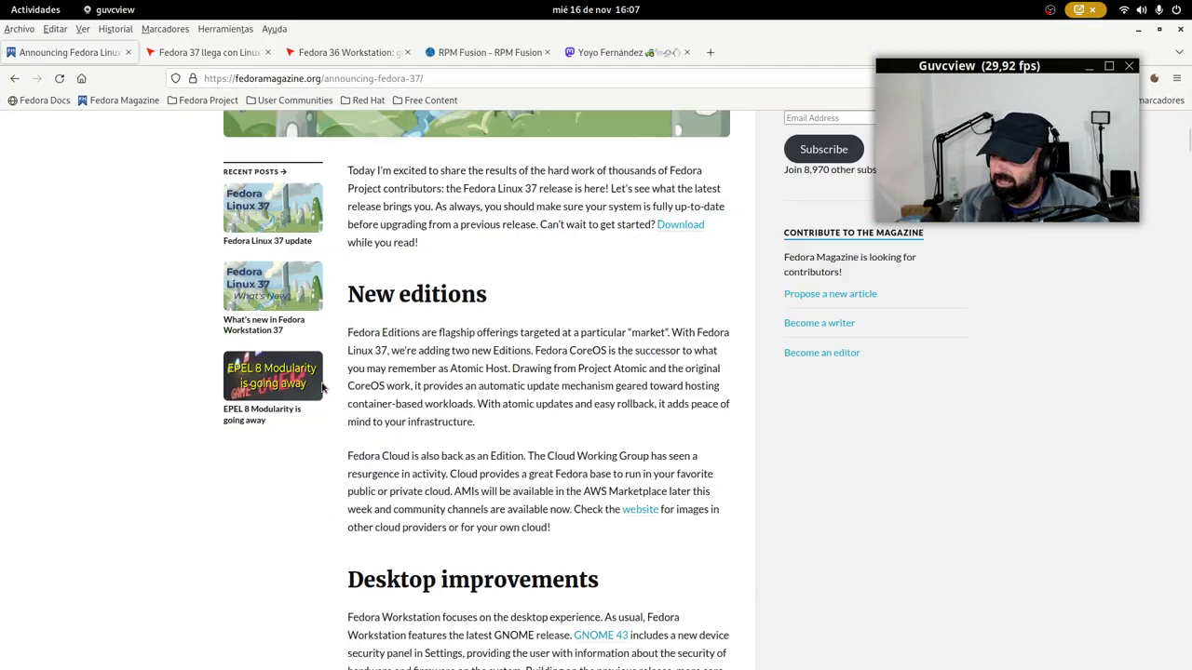
scroll(252, 444, "down", 10)
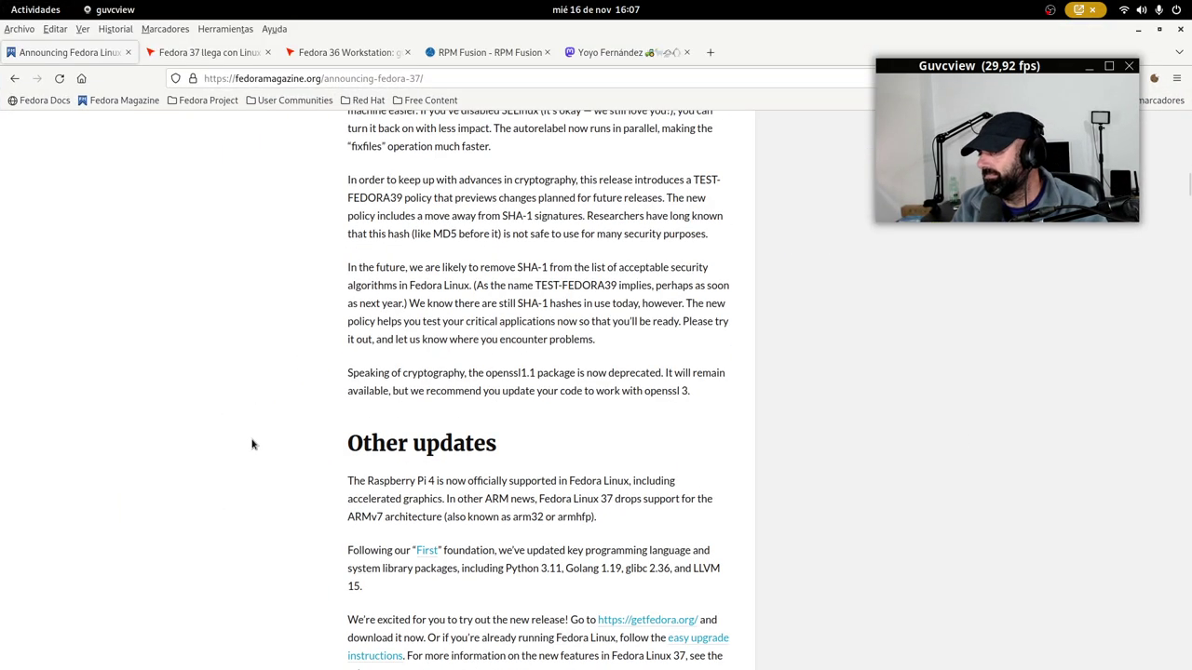
scroll(253, 444, "up", 10)
- View the MuyLinux article on Fedora 37 and skim its Fedora 36 Workstation configuration guide
left_click(231, 53)
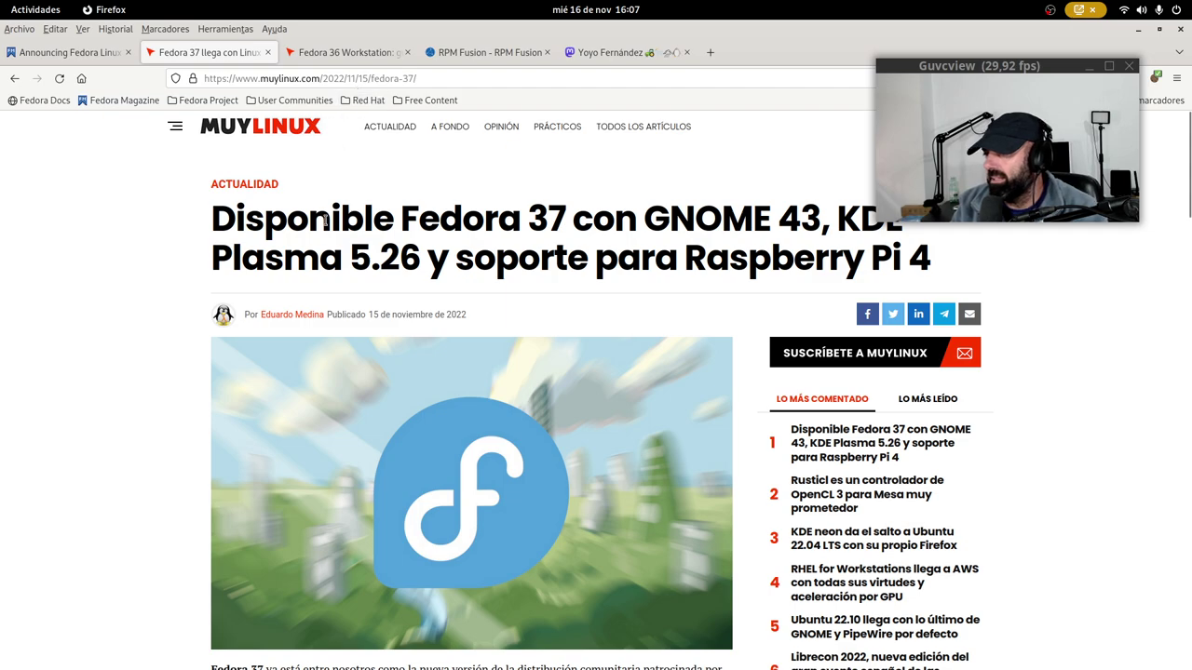
left_click(349, 52)
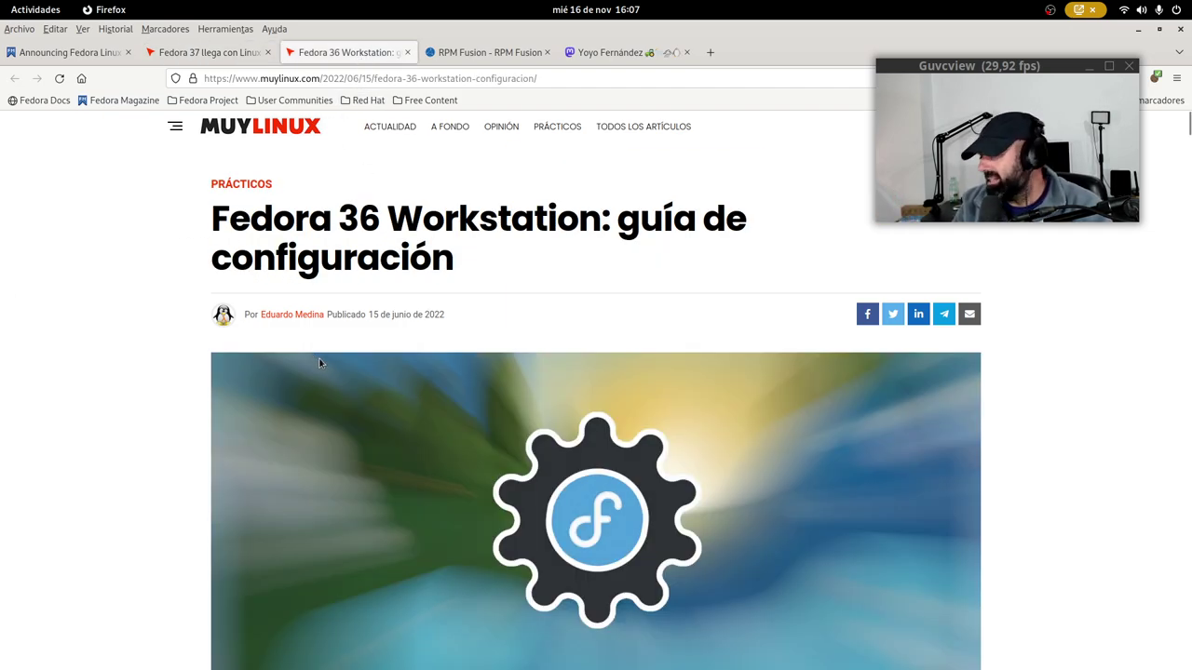
scroll(319, 363, "down", 20)
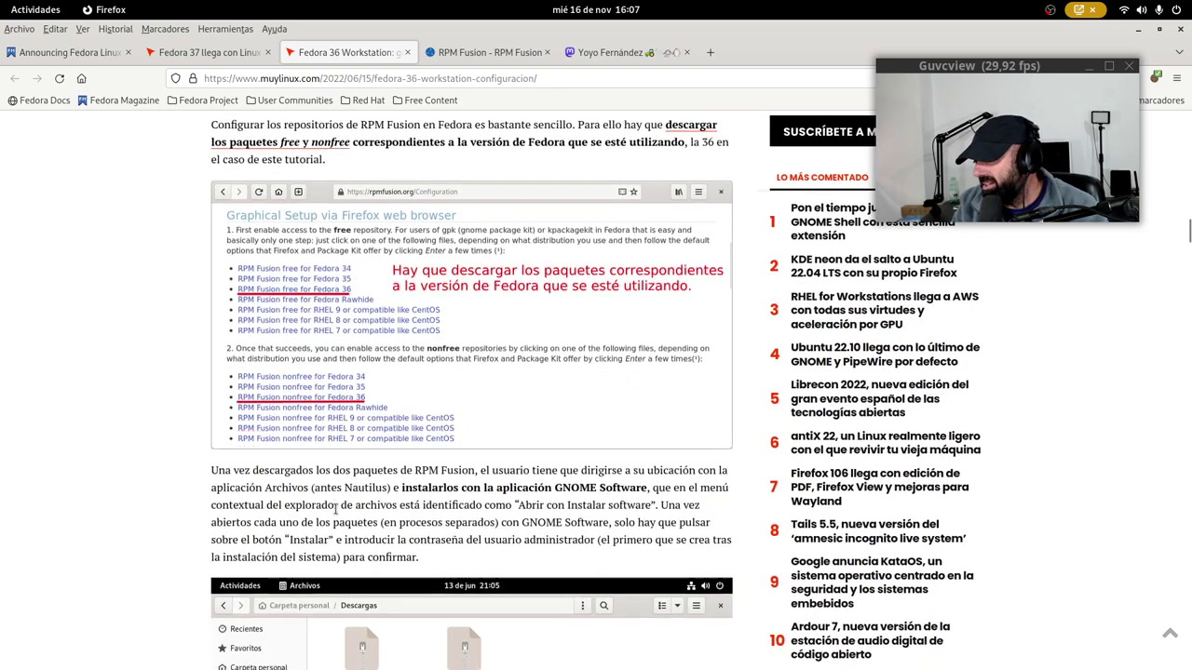
scroll(336, 509, "down", 3)
scroll(334, 505, "up", 20)
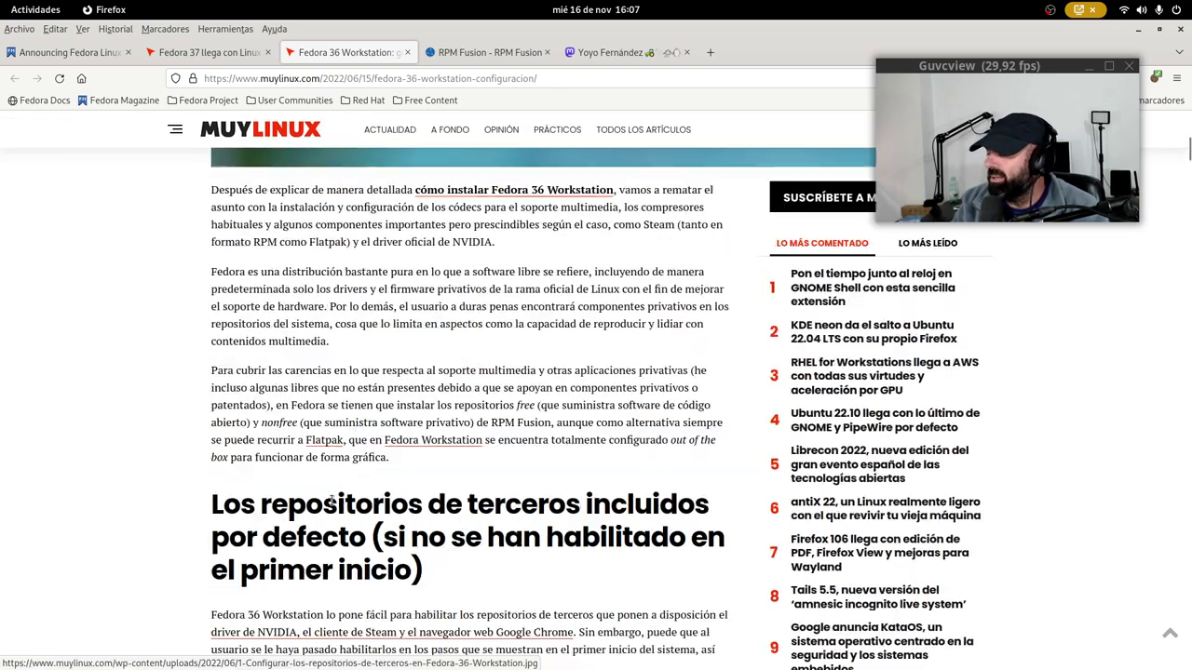
scroll(332, 504, "up", 5)
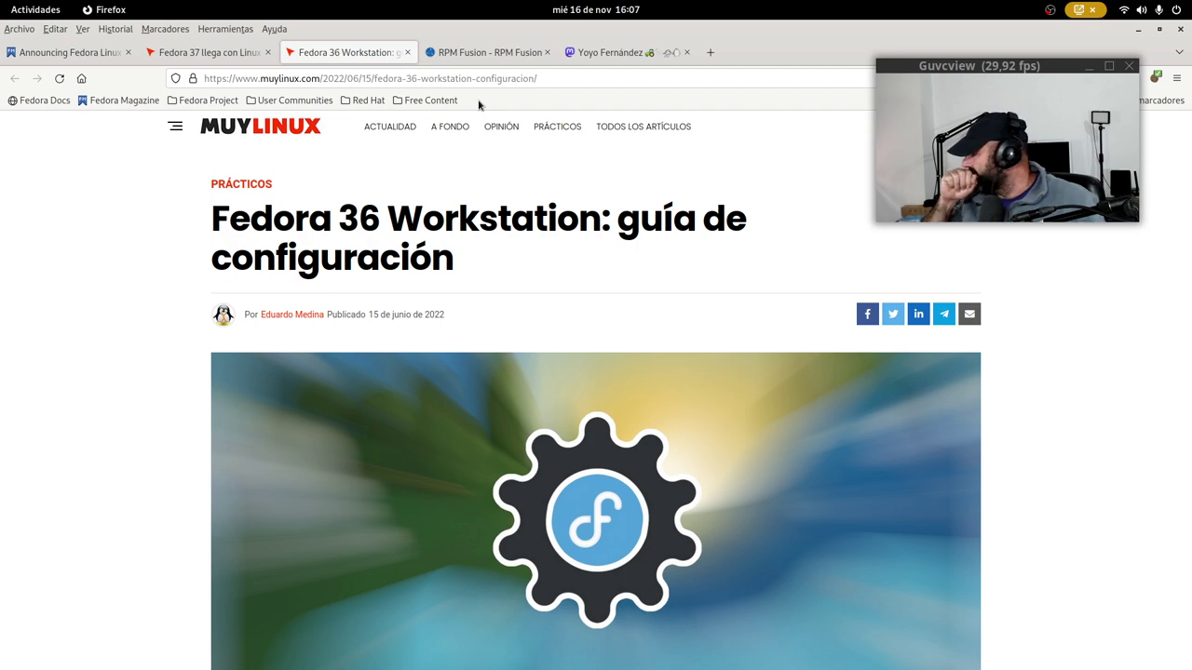
- Open the Configuration page of the RPM Fusion site and look through its repository setup instructions
left_click(460, 53)
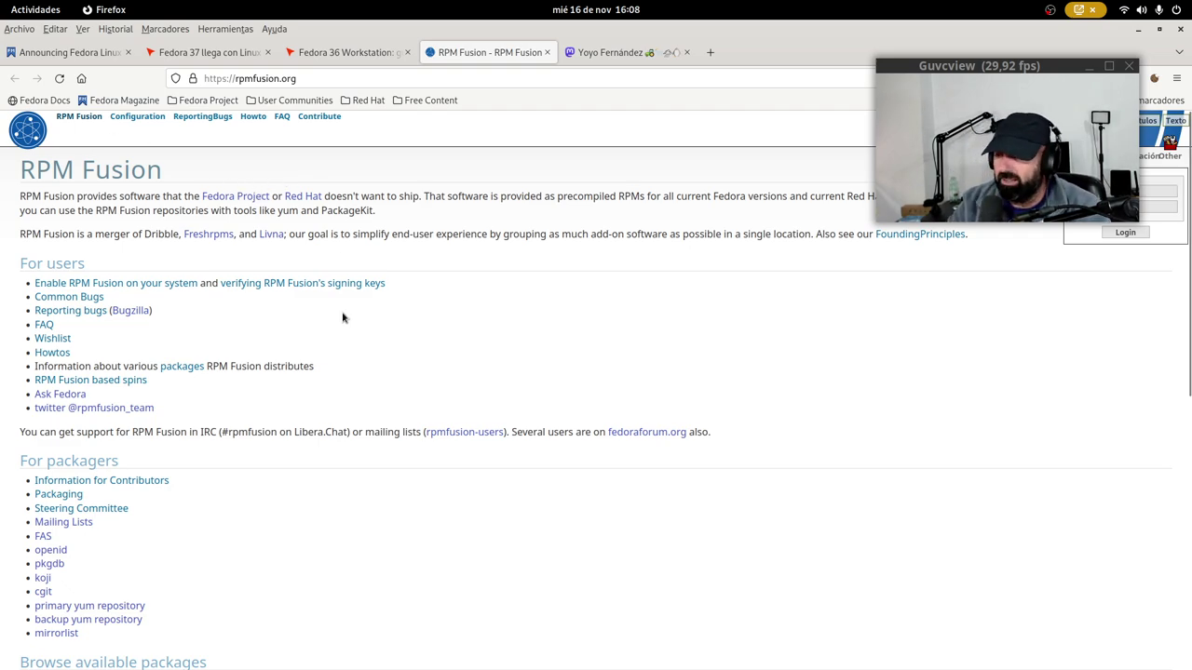
left_click(138, 117)
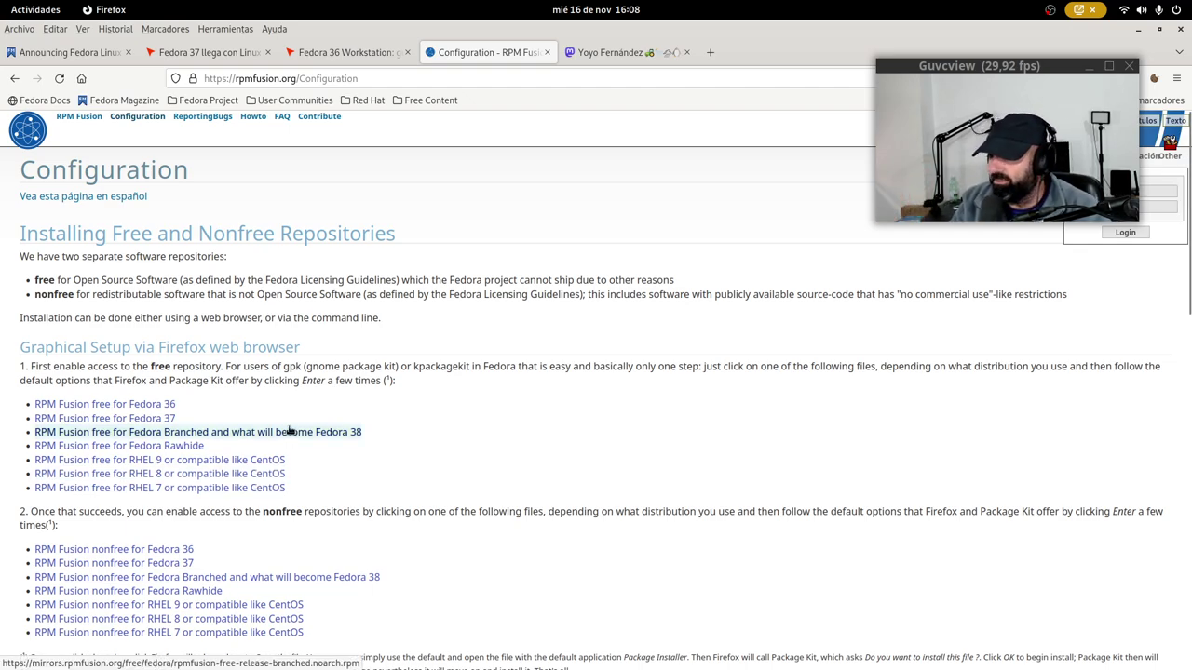
scroll(158, 433, "down", 20)
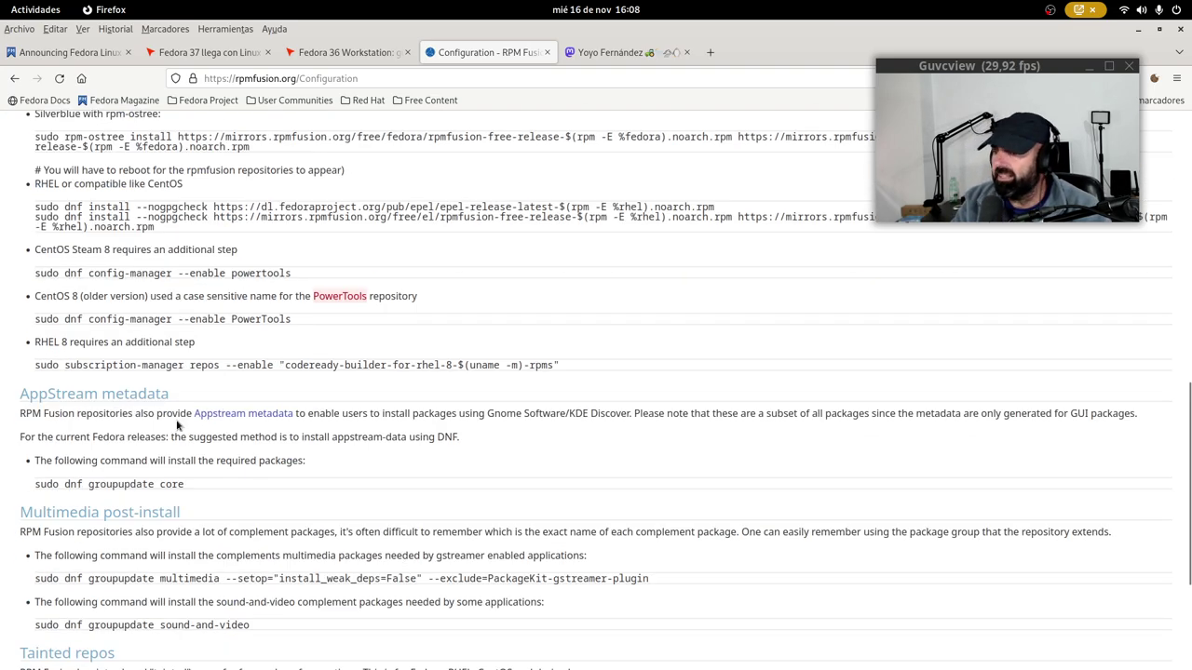
- Revisit the Fedora 36 guide, then view the linuxtuber meme enlarged in the Mastodon post and close it
left_click(329, 54)
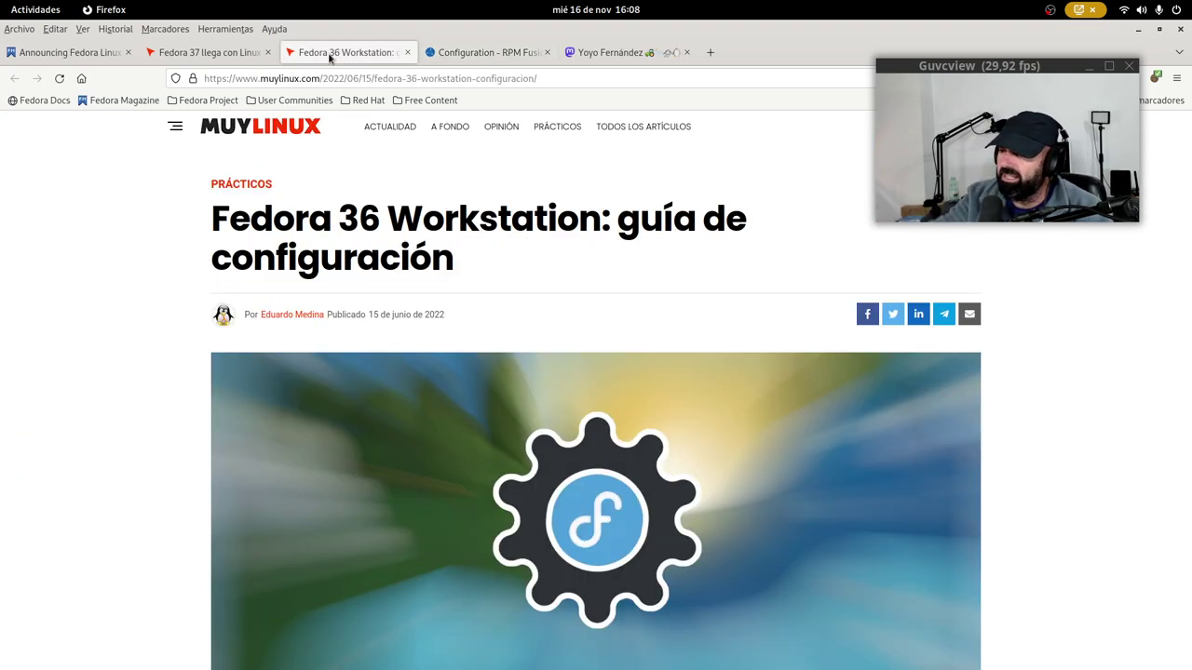
left_click(607, 52)
left_click(642, 334)
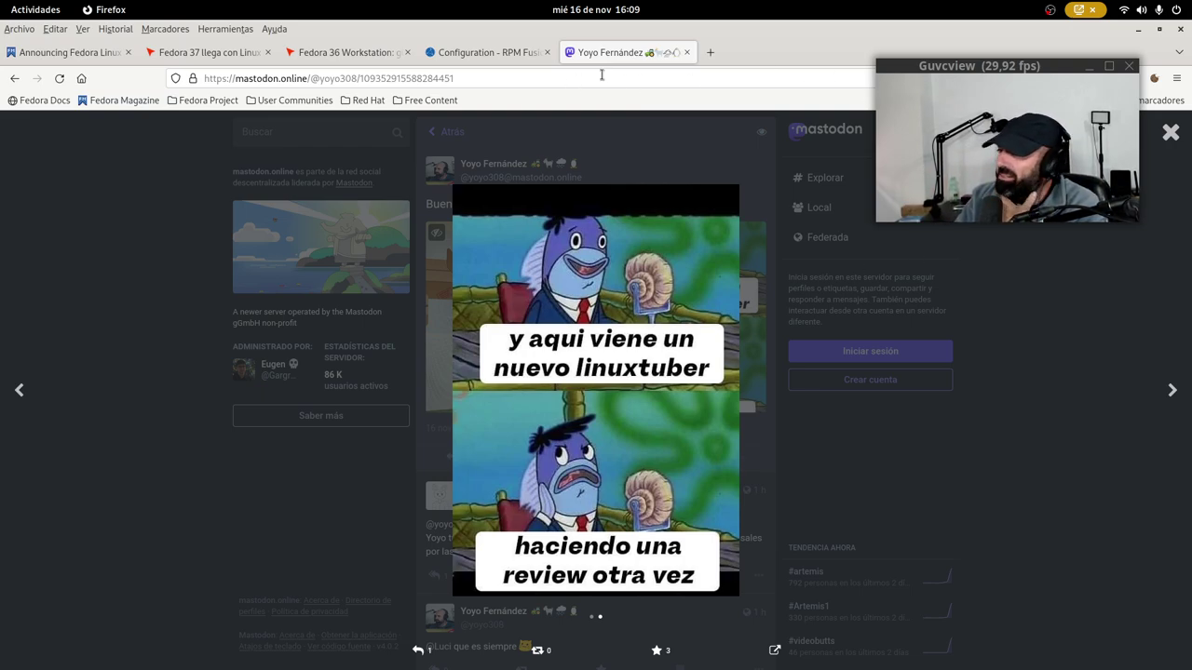
left_click(312, 502)
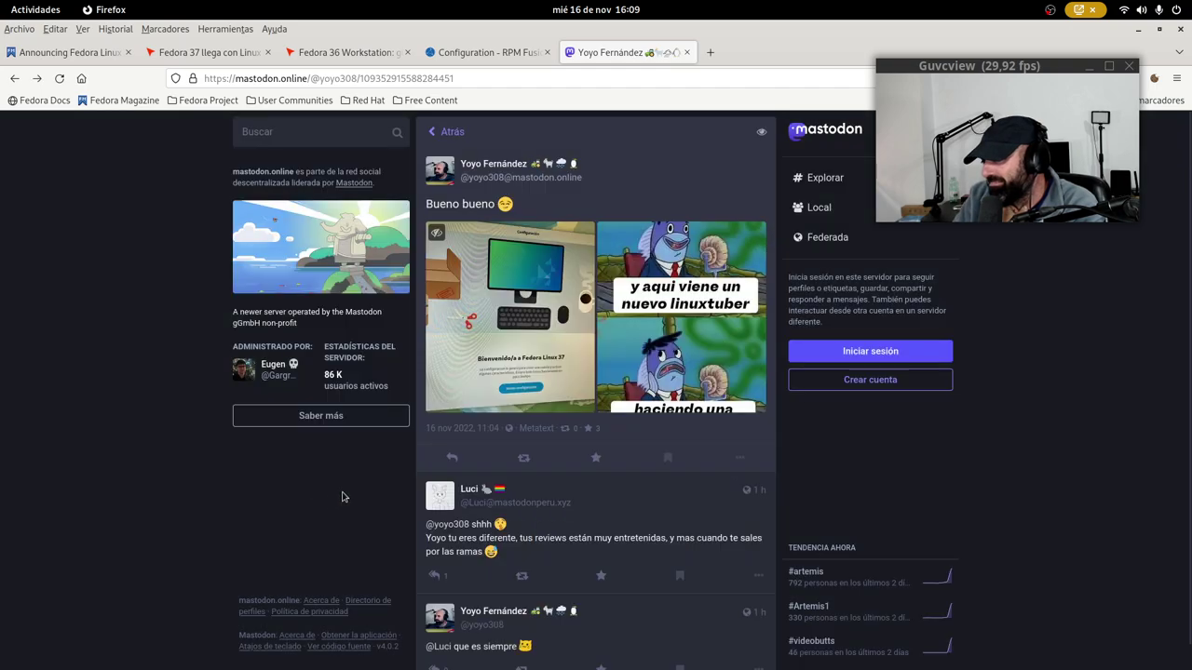
- Minimize the browser and file manager windows, clearing the selected screenshot file
left_click(1135, 34)
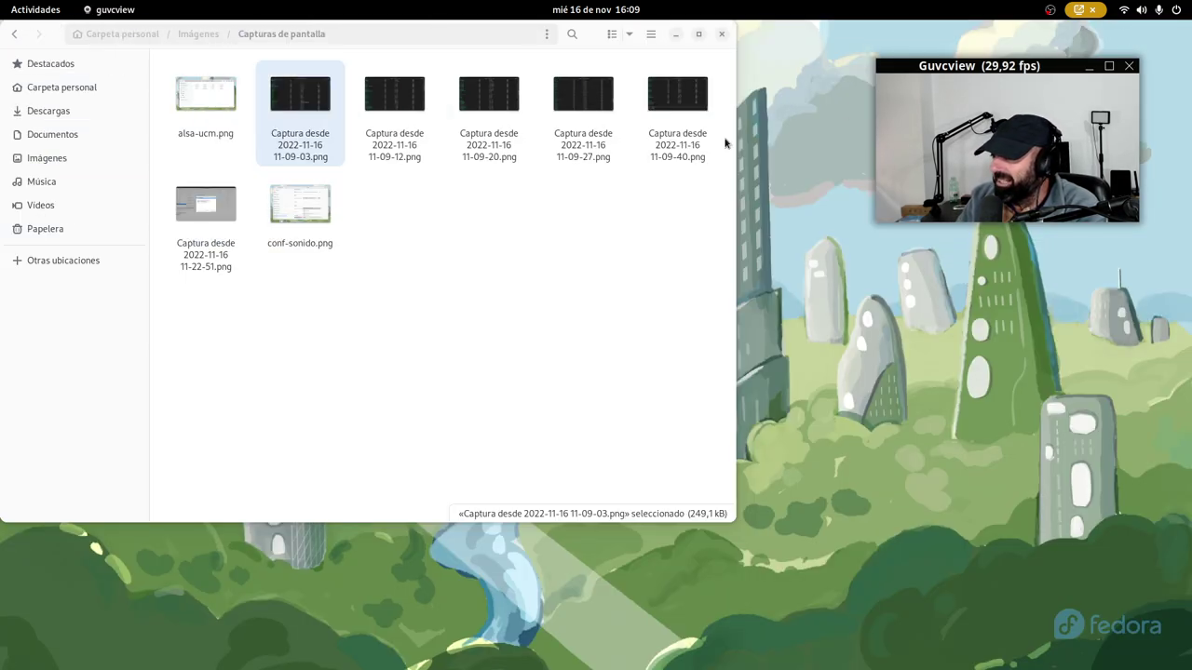
left_click(471, 341)
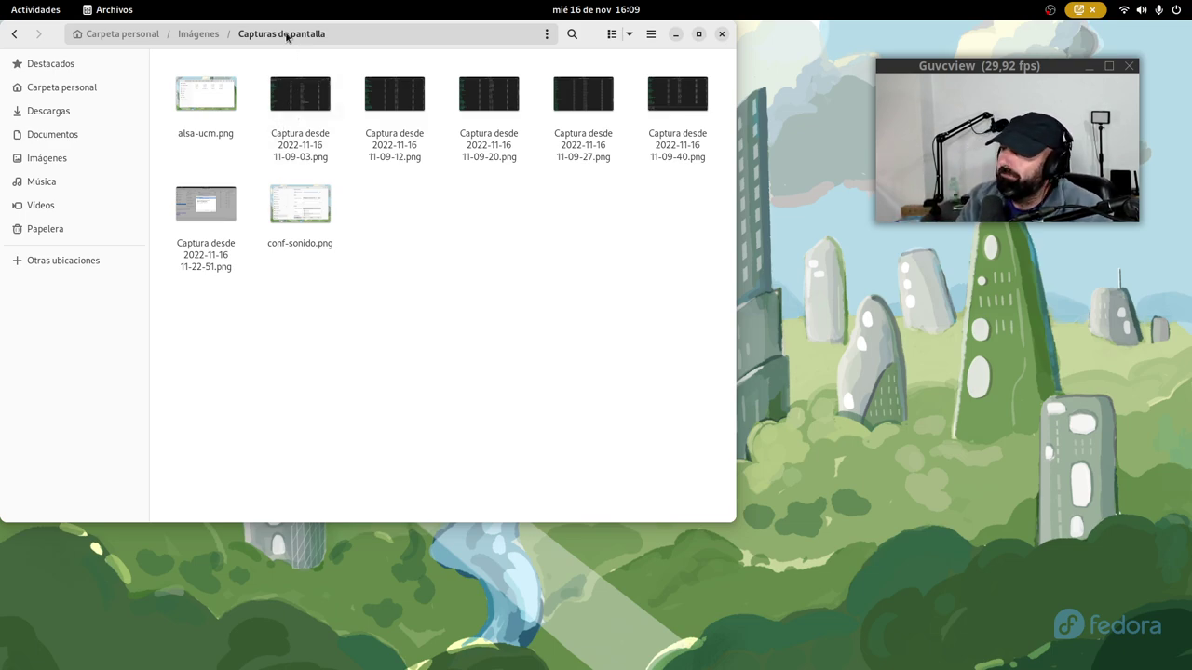
left_click(675, 34)
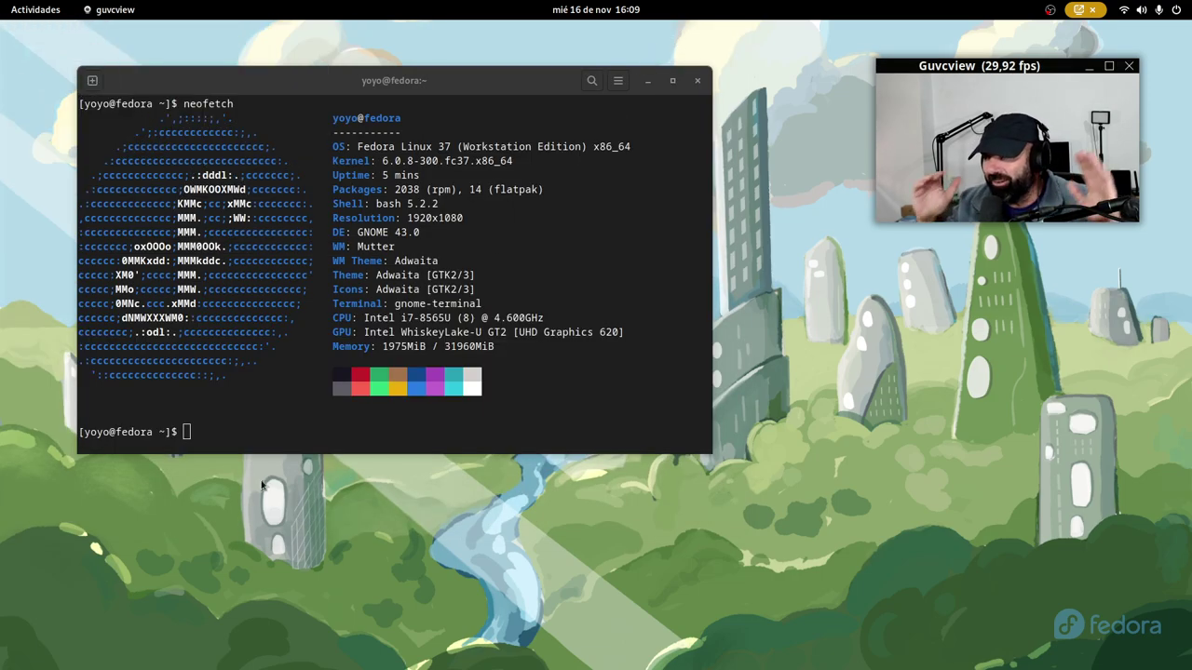
- Search the installed applications for "dn" and launch dnfdragora
mouse_move(1, 5)
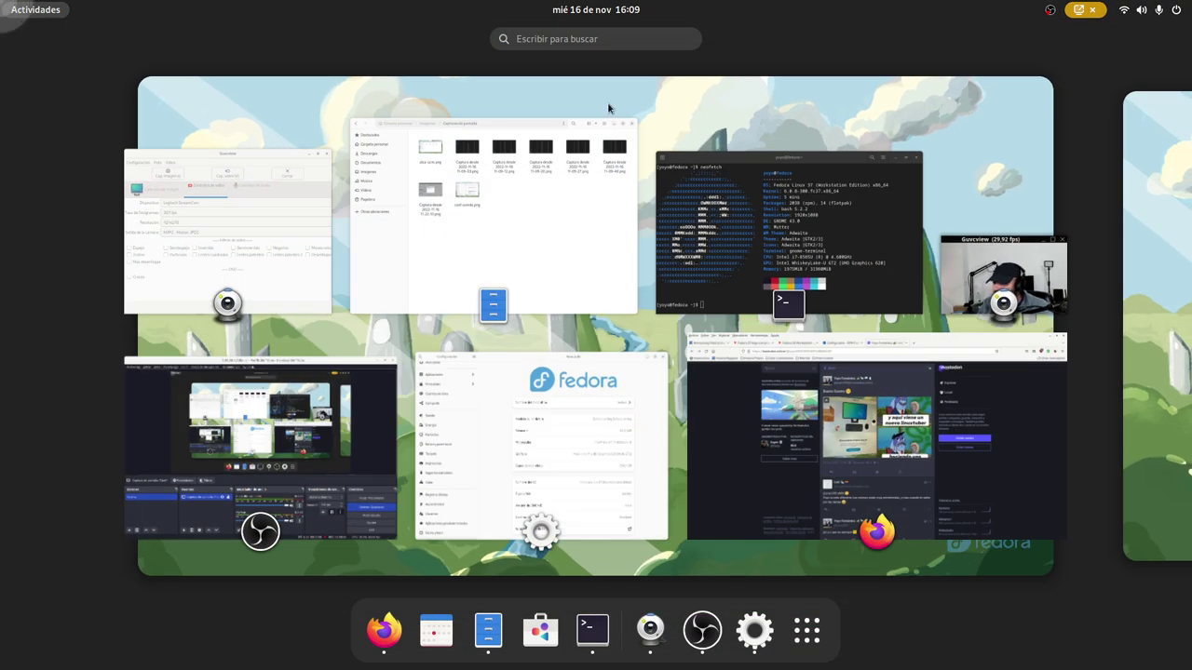
left_click(552, 40)
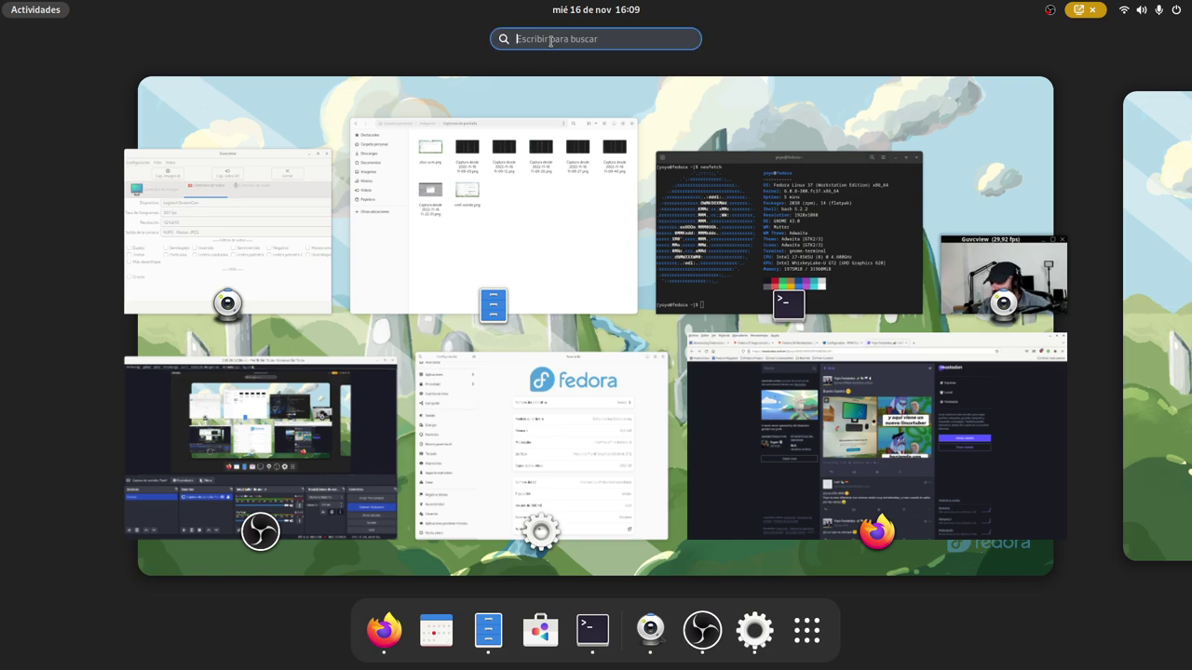
type("dd")
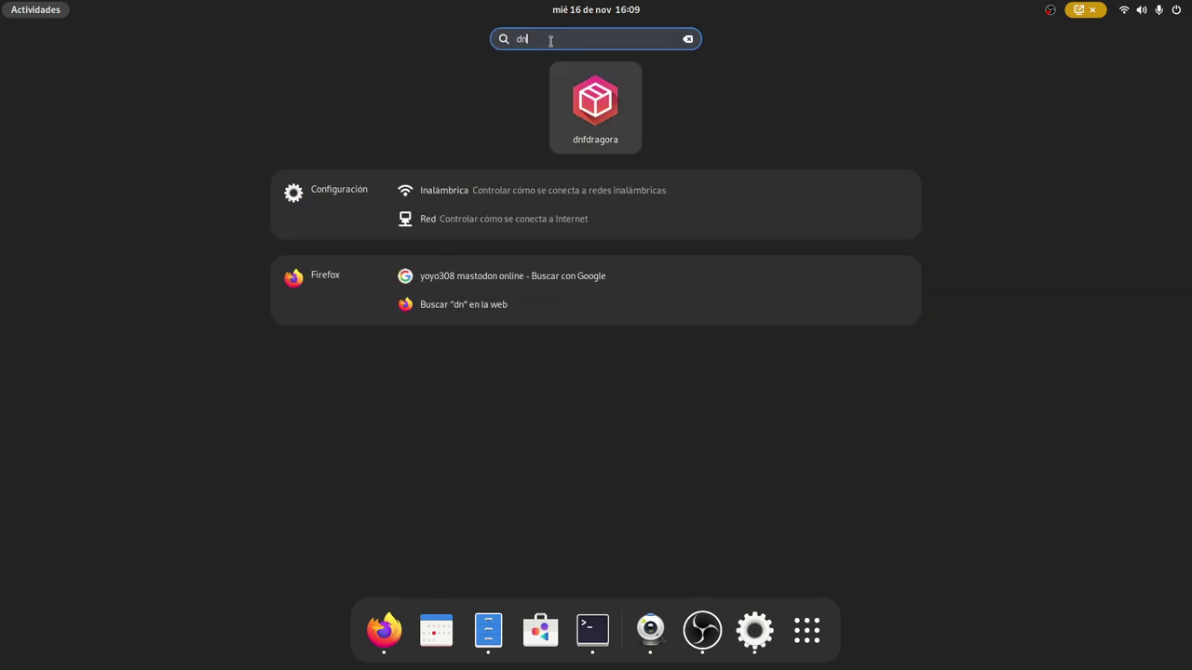
key("Escape")
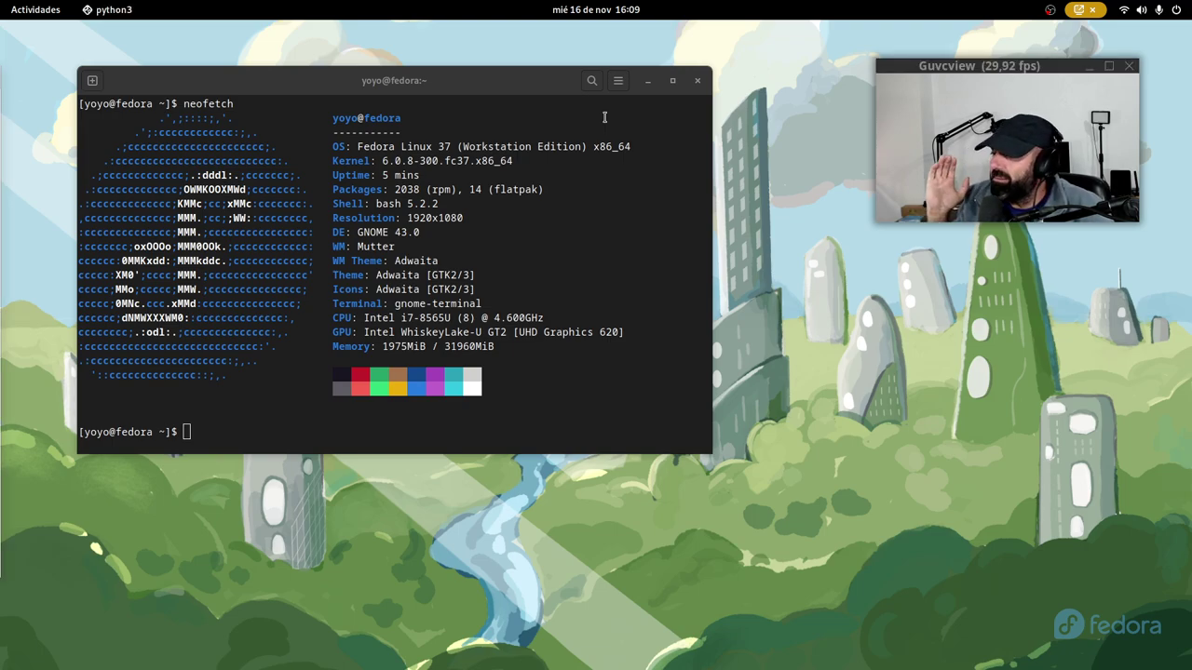
- Minimize the terminal, bring the Settings window with the system information forward and move it clear of the webcam window
mouse_move(1, 2)
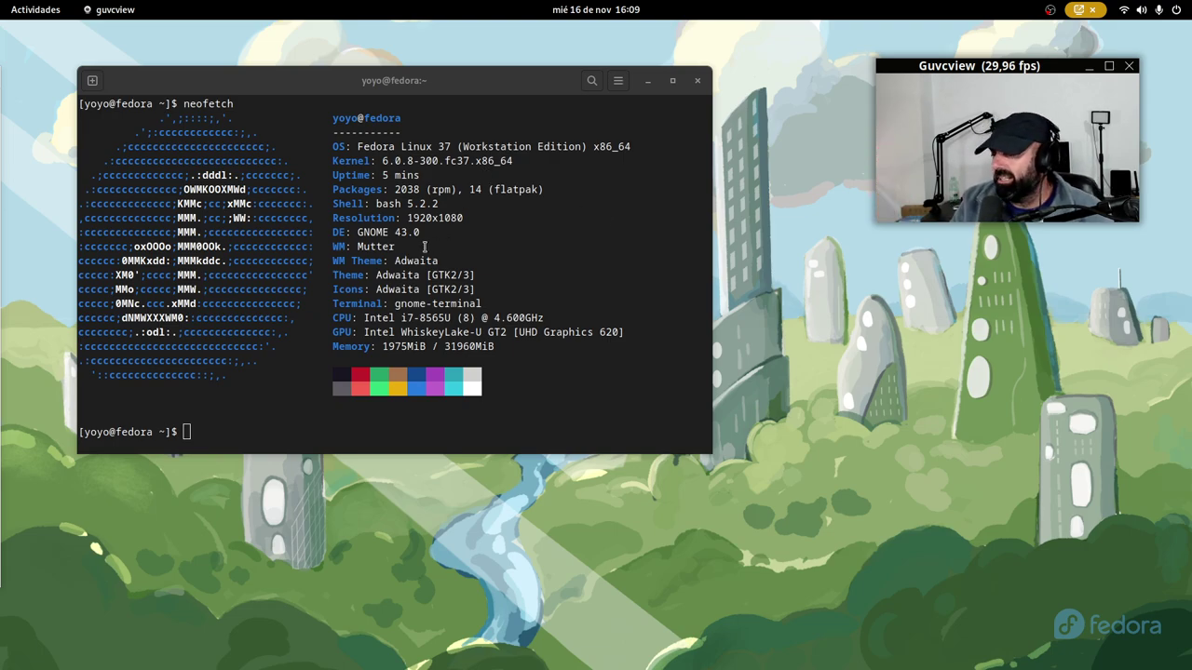
left_click(649, 82)
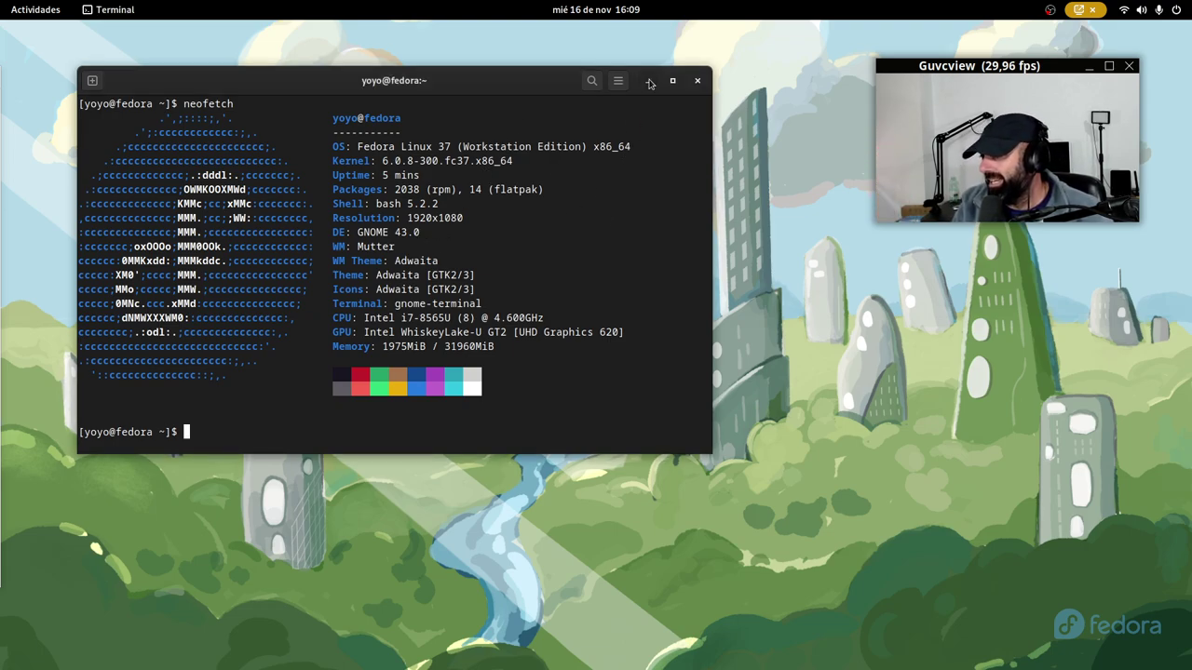
key("super")
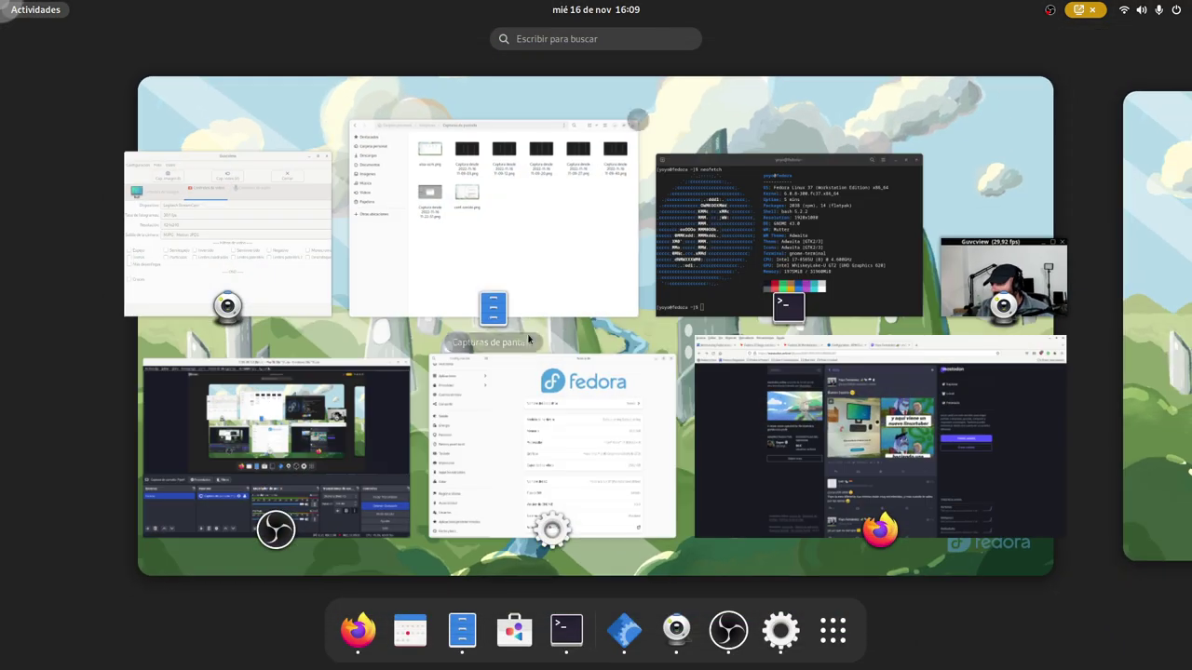
left_click(534, 395)
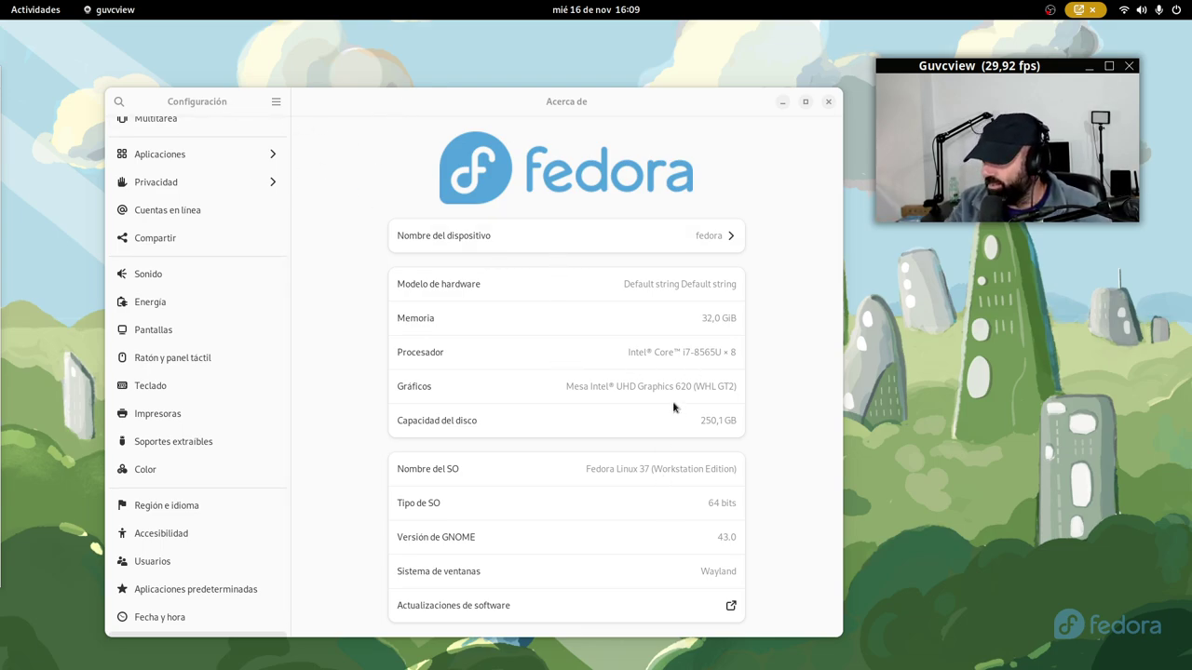
left_click_drag(527, 111, 475, 59)
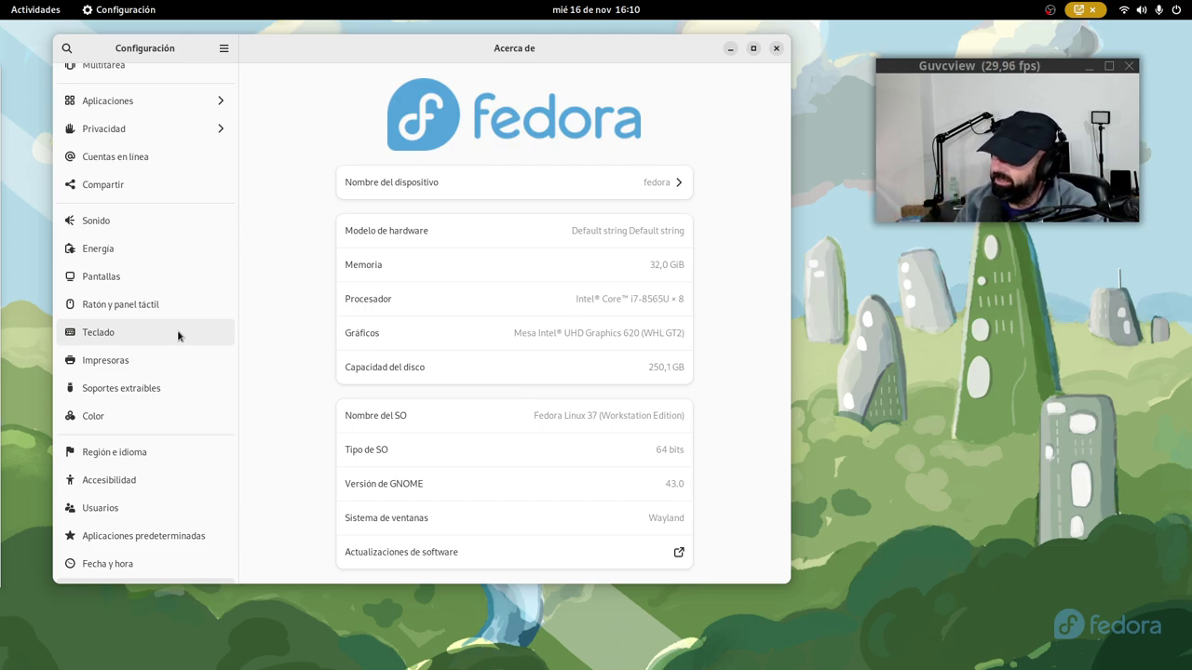
- Open the Sound settings, look through the available output and input devices without changing them, and minimize Settings
scroll(190, 373, "down", 1)
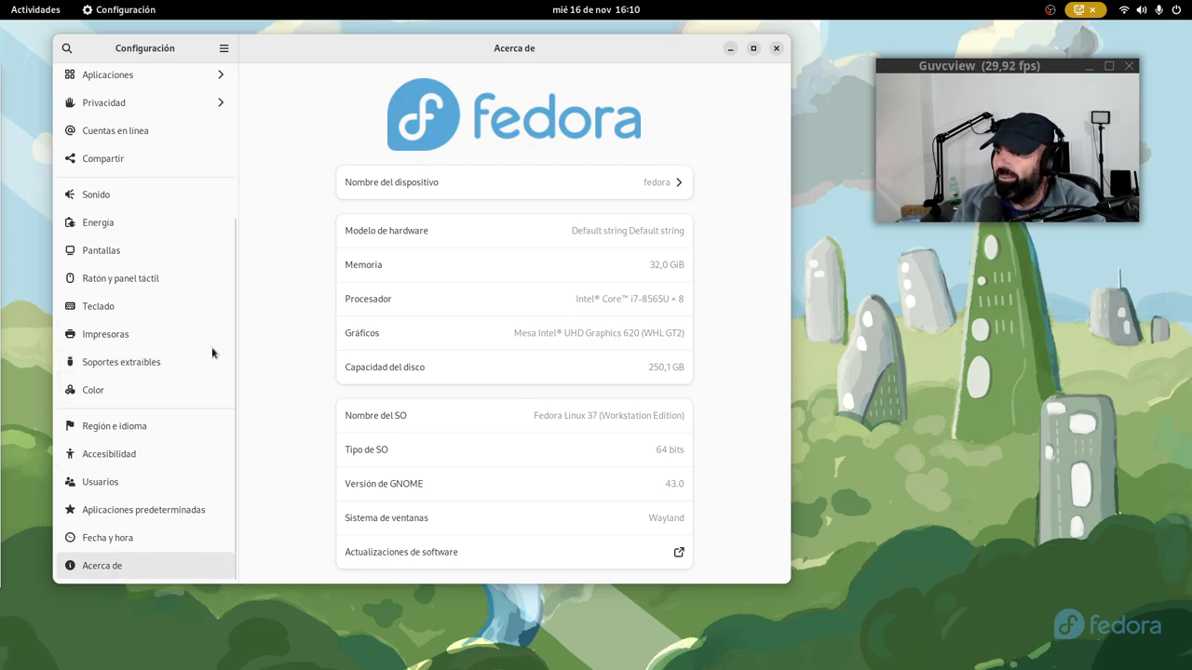
left_click(122, 199)
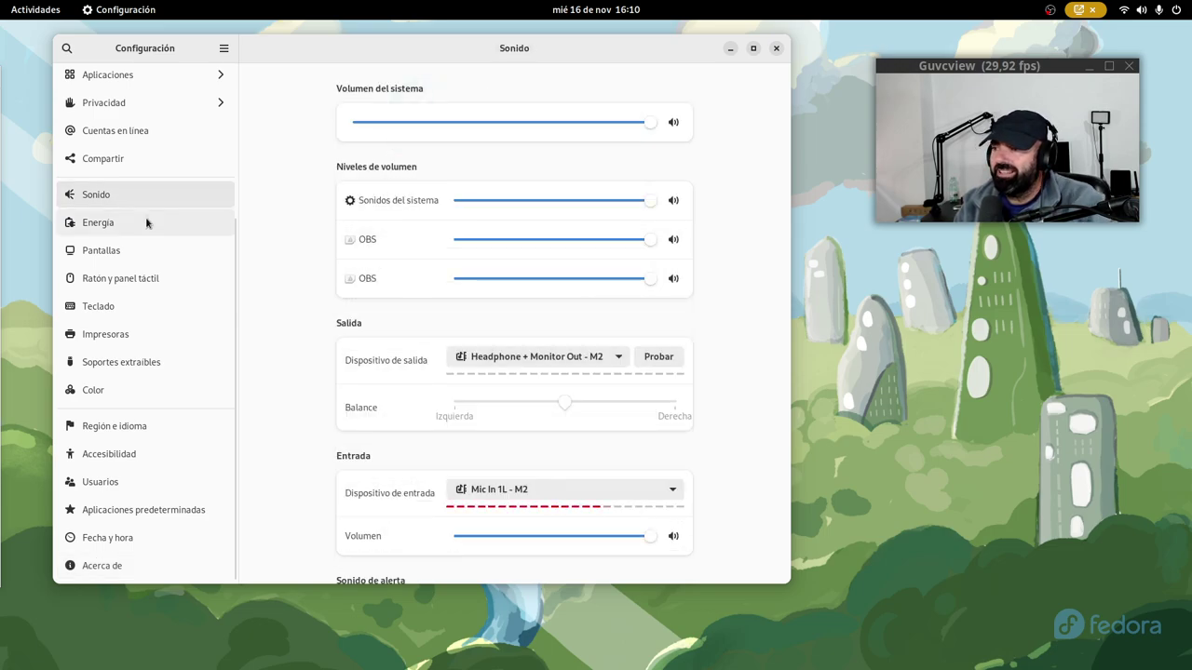
left_click(508, 360)
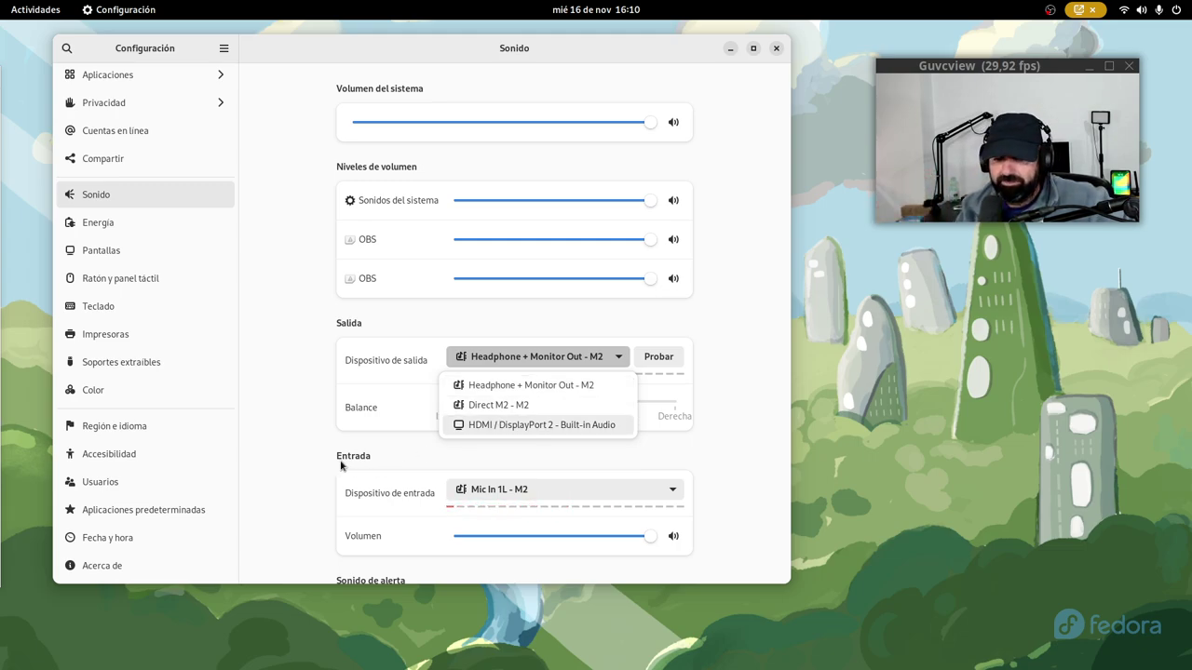
left_click(275, 411)
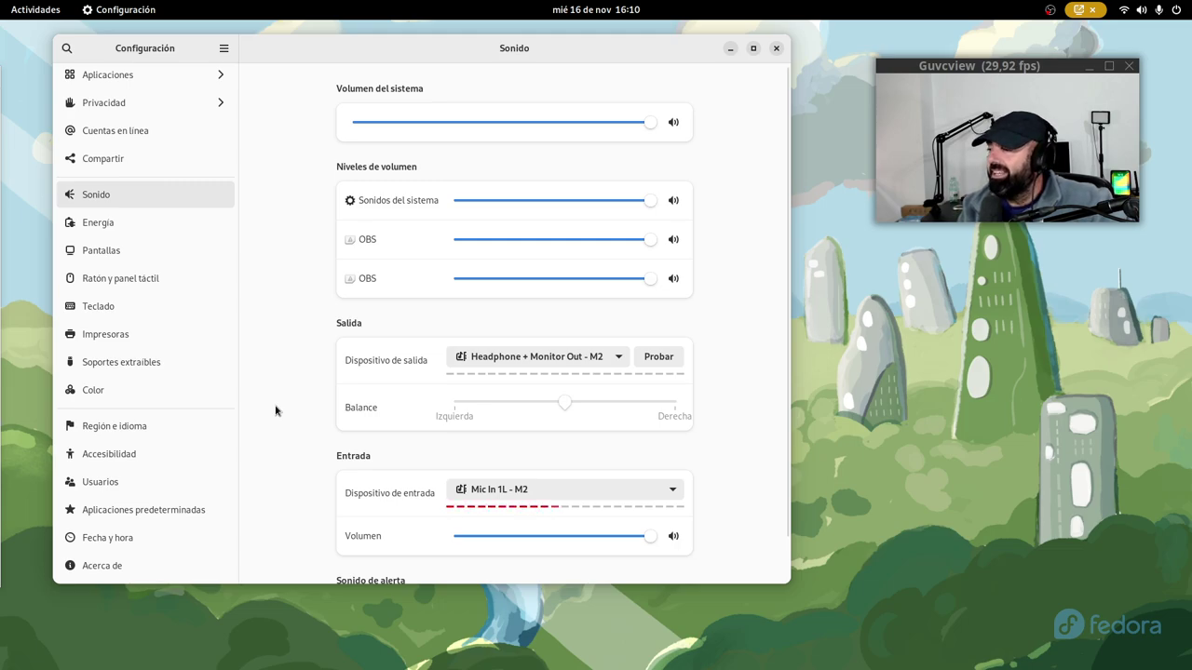
left_click(614, 488)
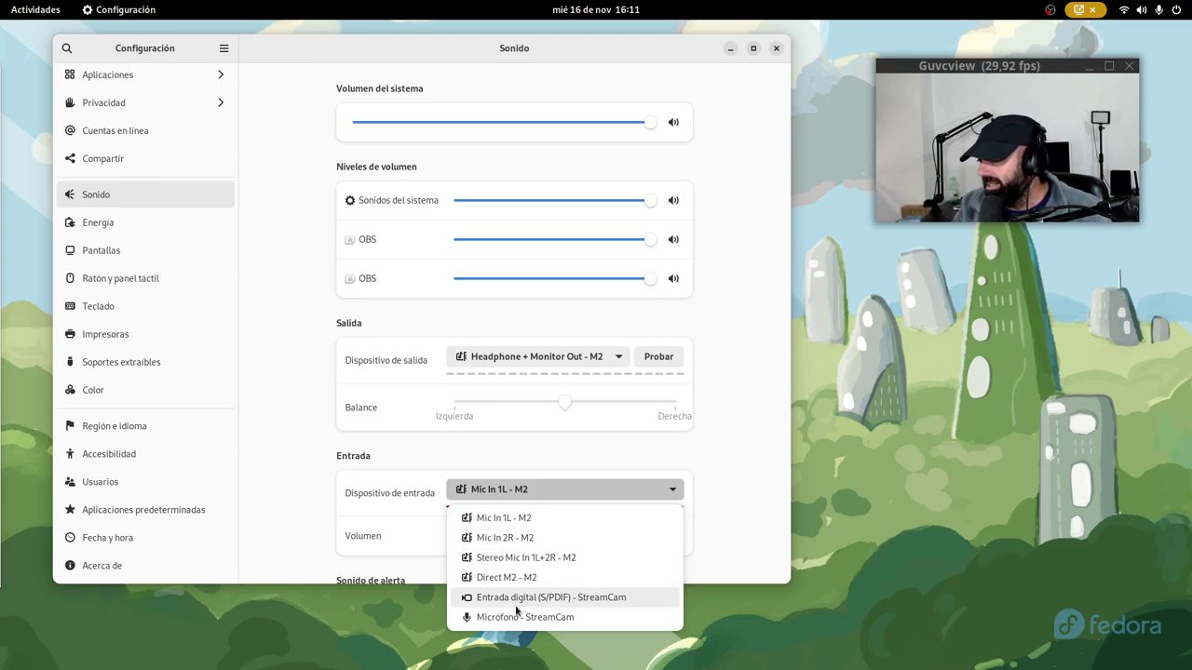
left_click(272, 518)
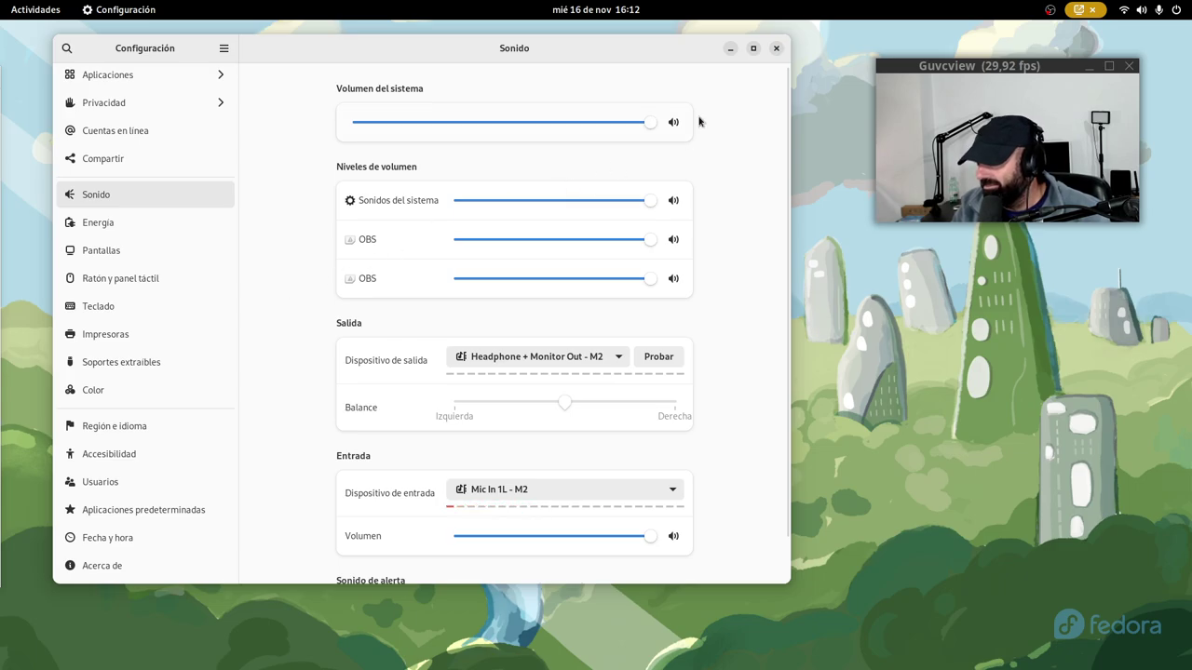
left_click(729, 49)
- Bring up the file manager, browse the Fedora Linux disk to usr/share and look through its folders
key("super")
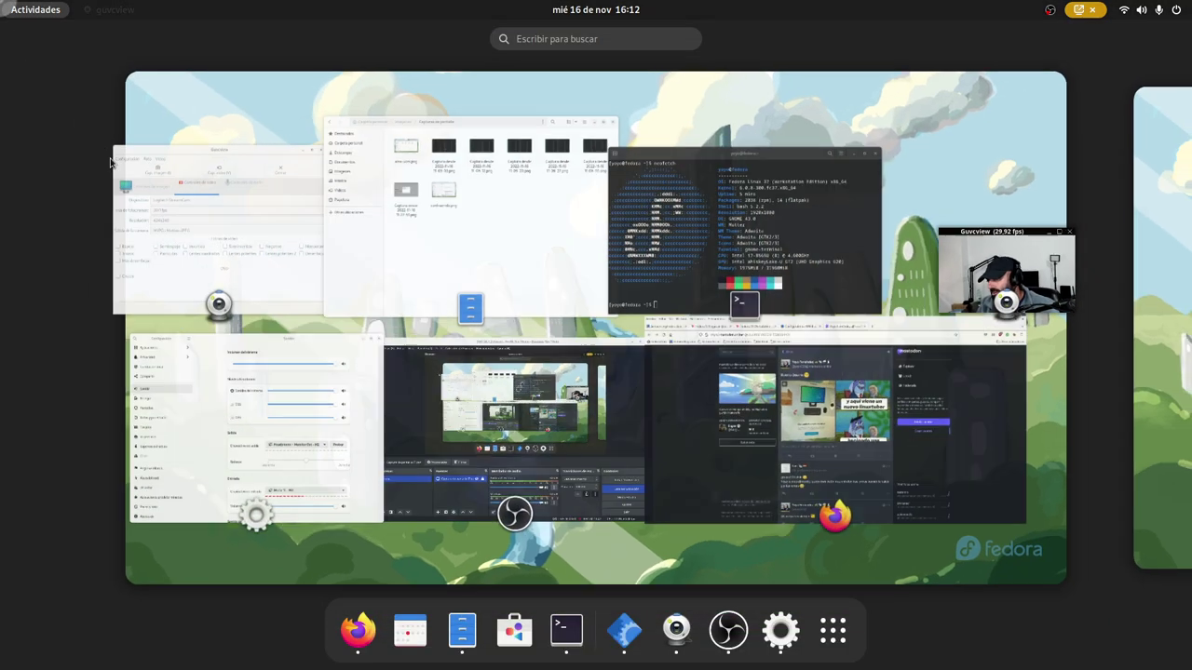
left_click(463, 629)
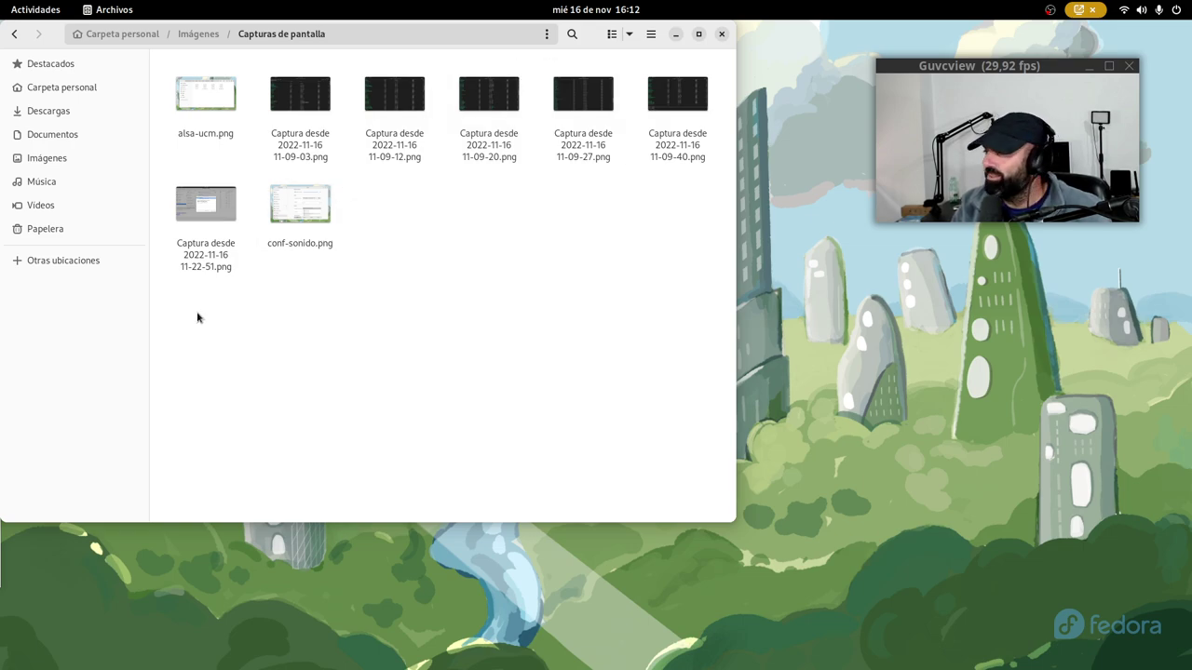
left_click(73, 261)
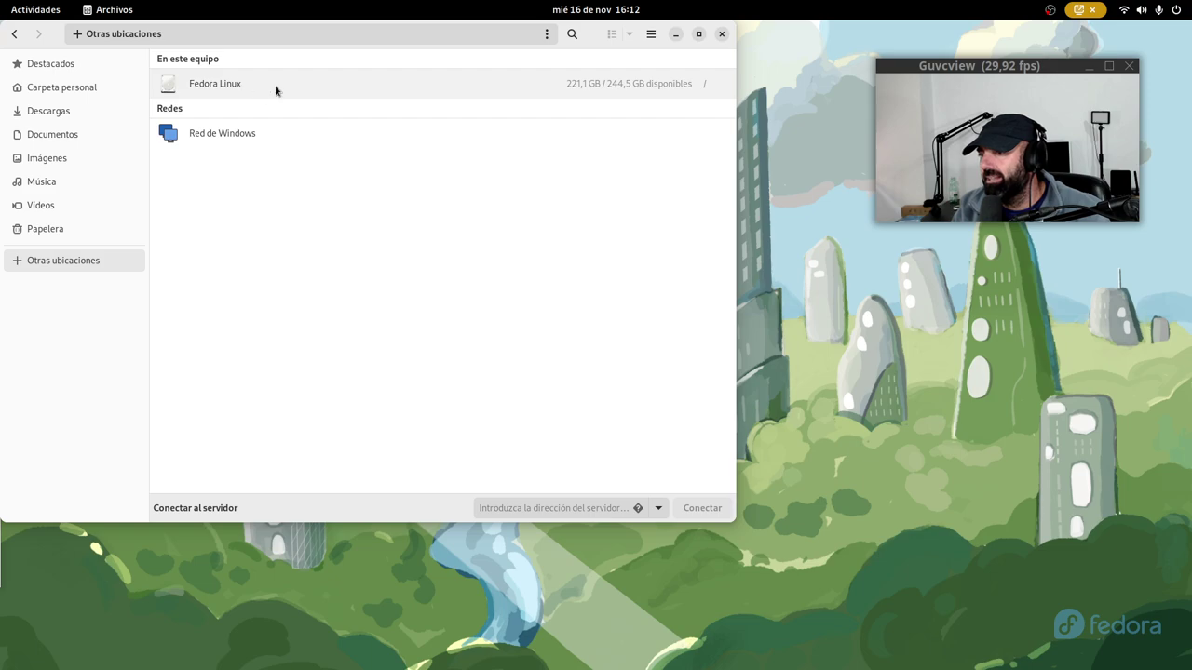
left_click(306, 95)
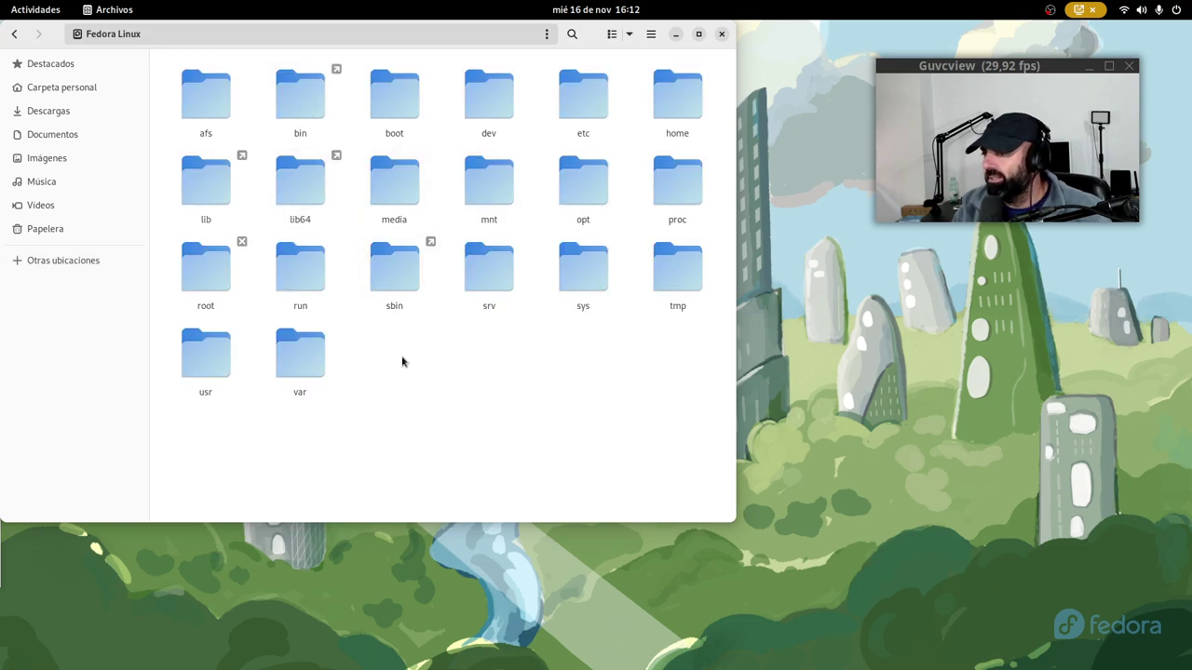
double_click(205, 350)
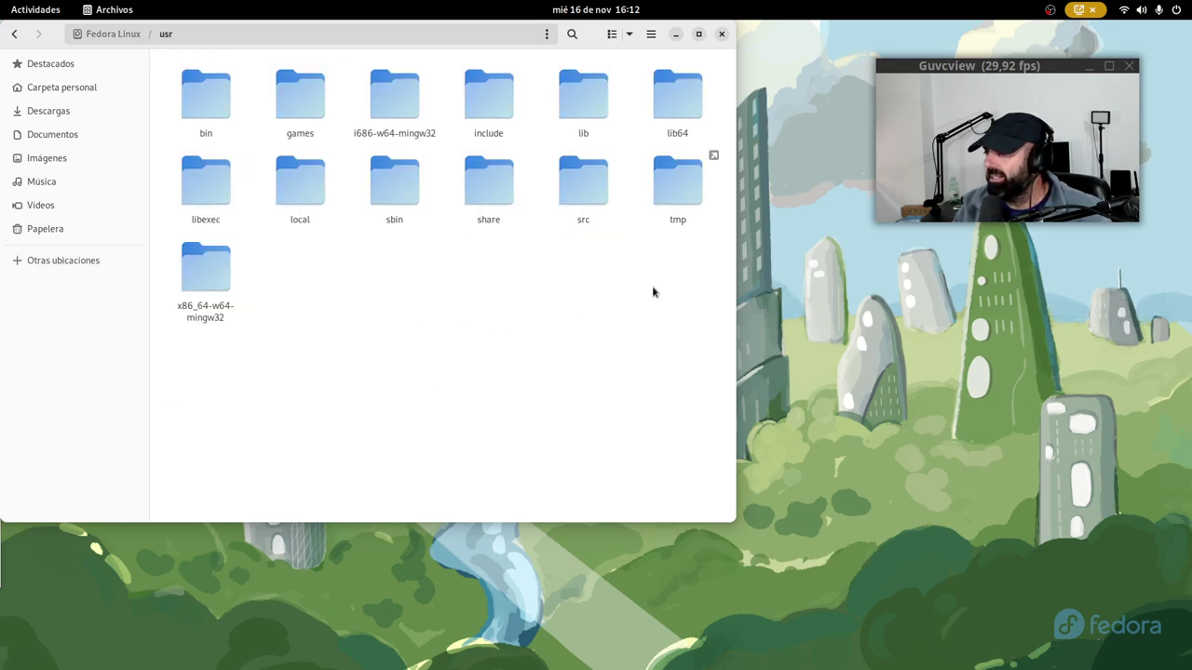
double_click(502, 196)
scroll(432, 372, "down", 5)
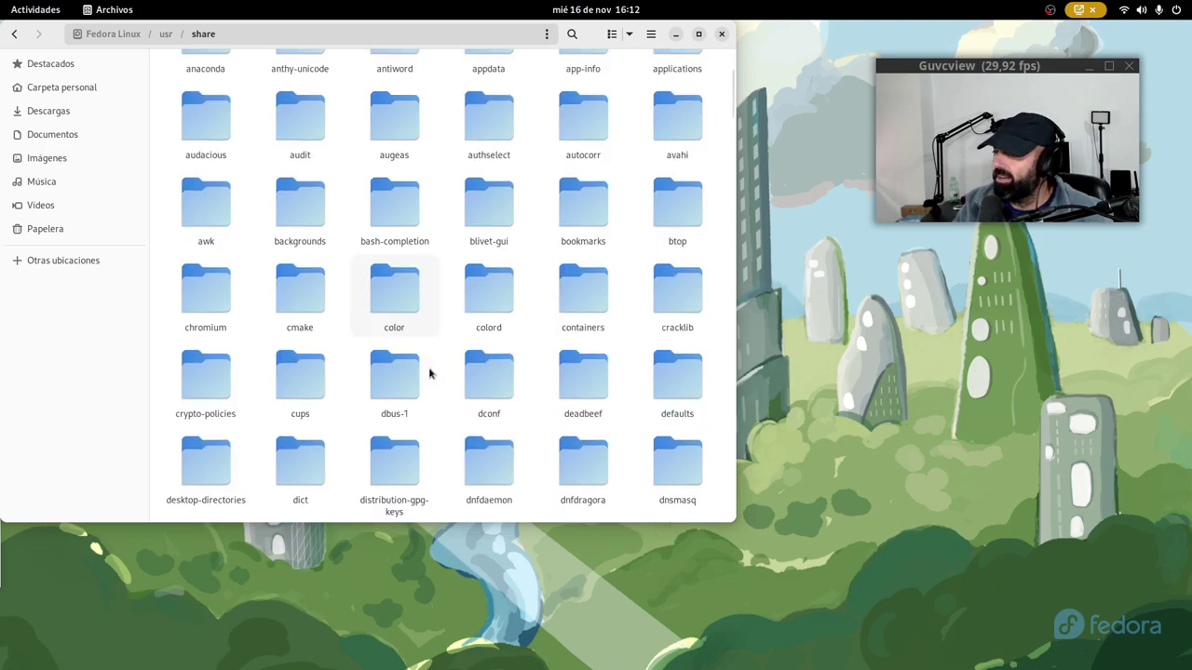
scroll(429, 373, "up", 5)
- Browse on to alsa/ucm2/USB-Audio/MOTU to view its configuration files, and close the file manager
double_click(577, 107)
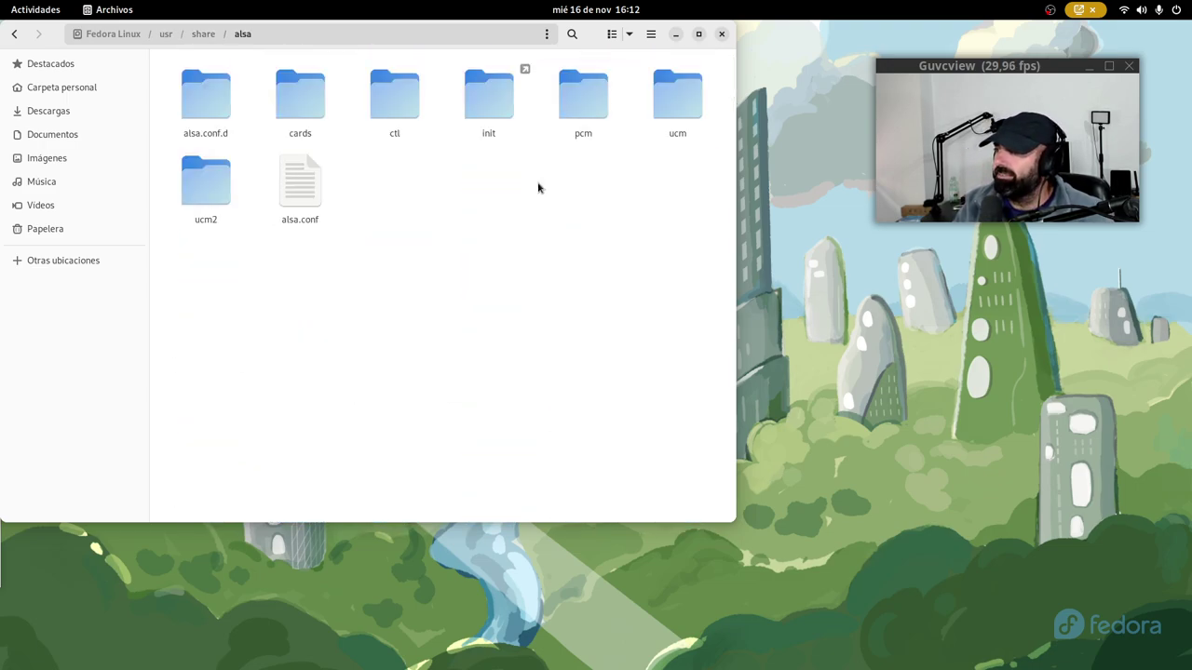
double_click(205, 184)
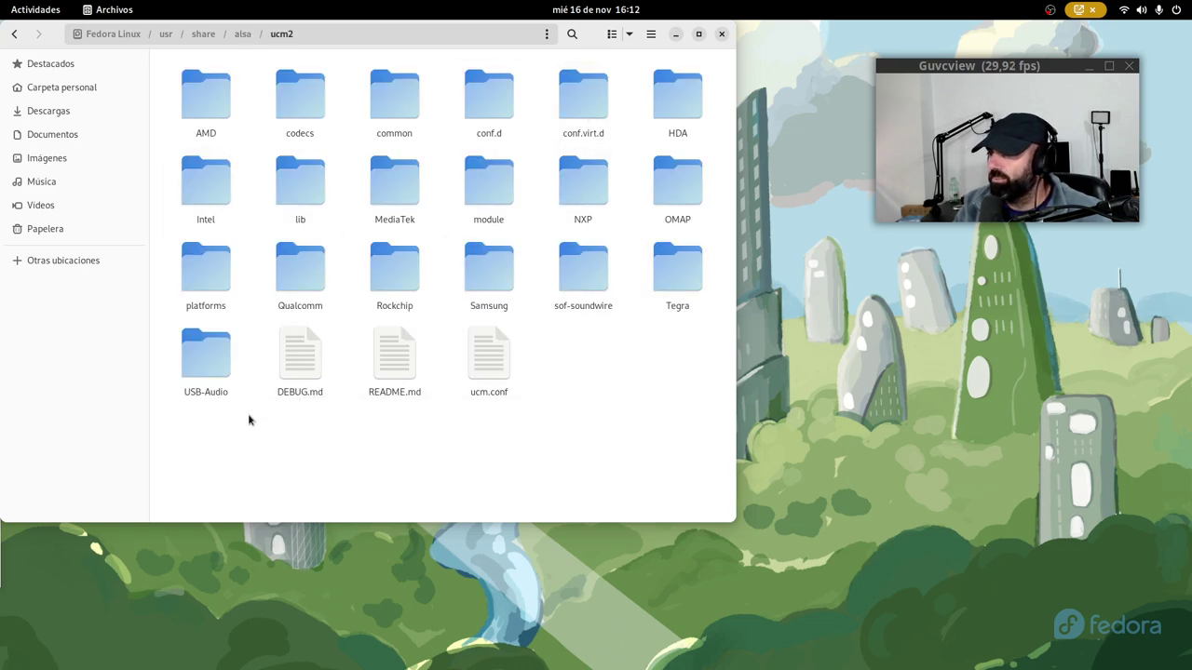
double_click(208, 371)
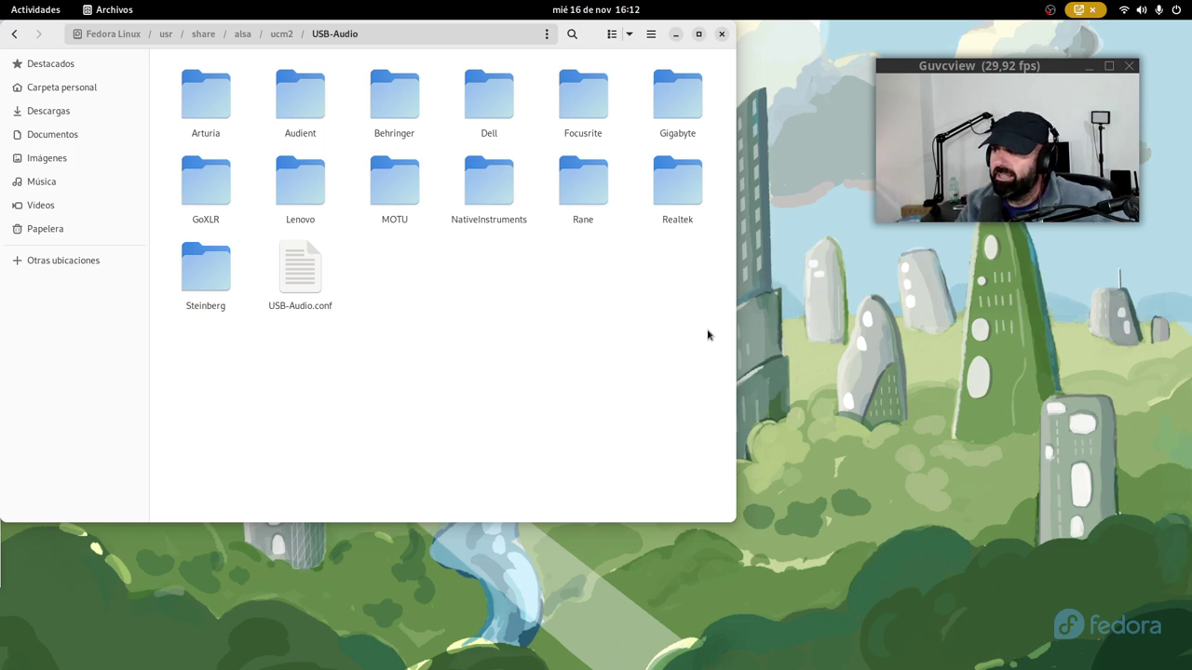
double_click(398, 203)
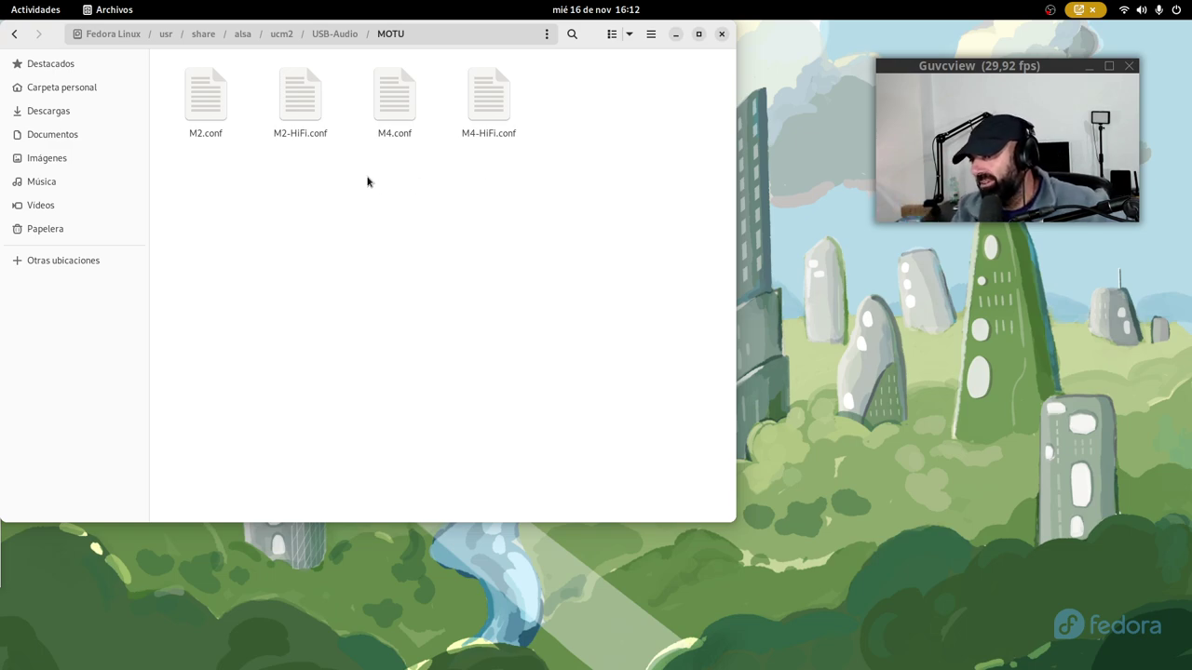
left_click(721, 34)
- Review the sound output and input device lists in the quick settings, moving the webcam window aside and then back
left_click_drag(969, 70, 595, 106)
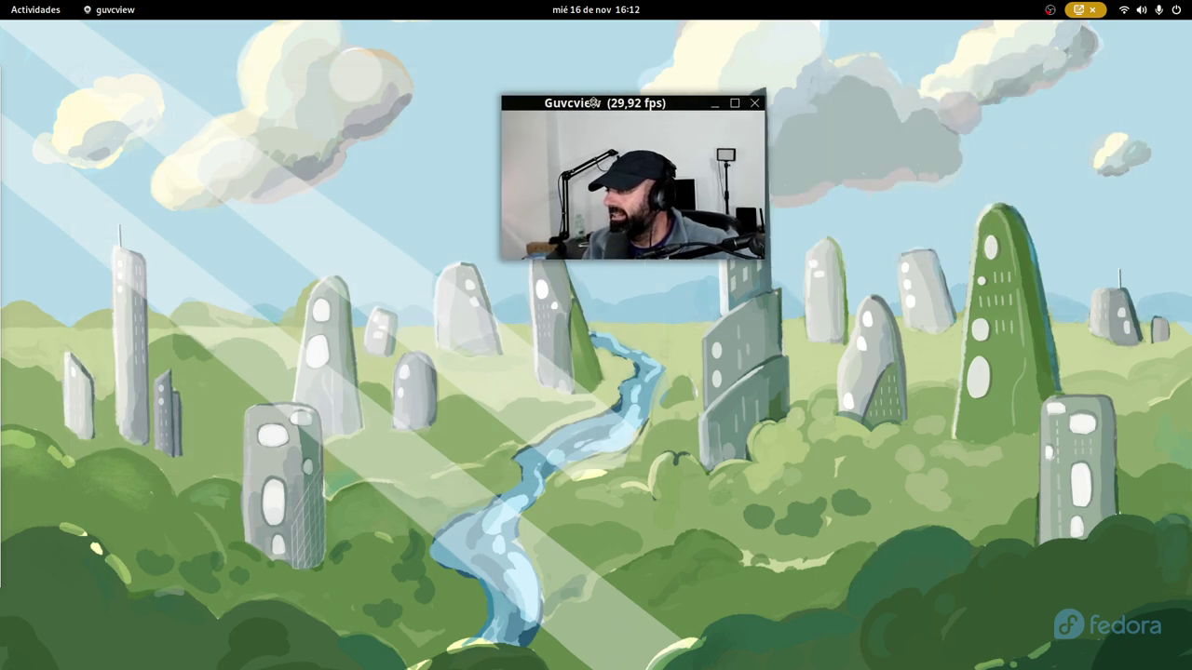
left_click(1154, 10)
left_click(1160, 81)
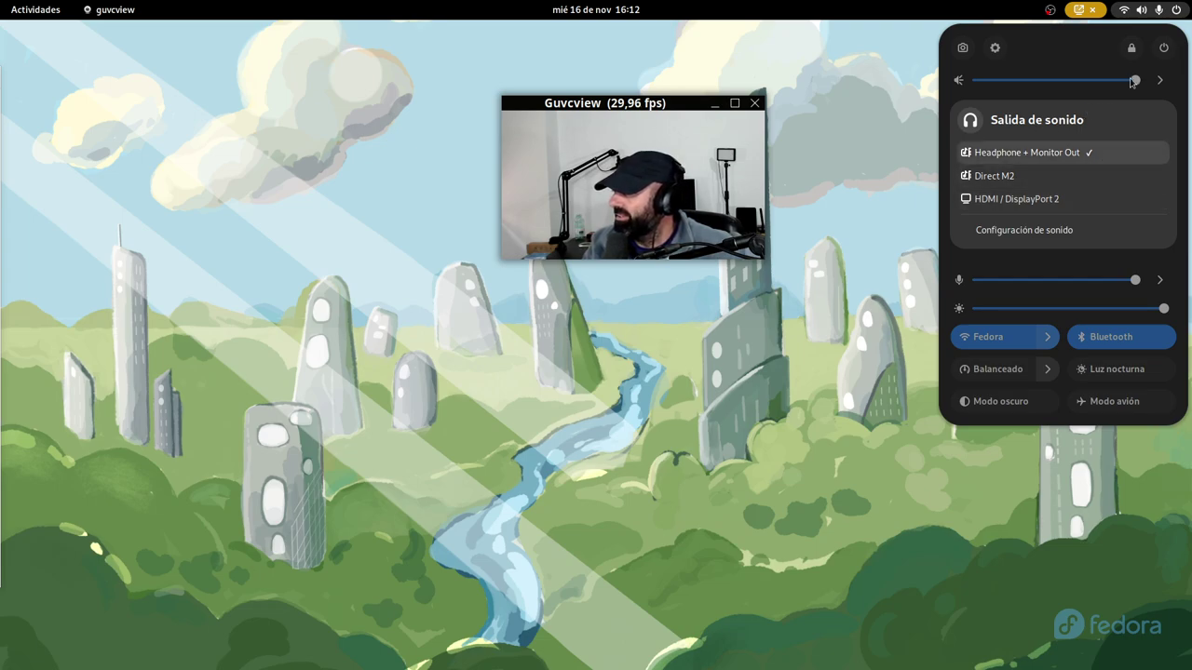
left_click(1158, 81)
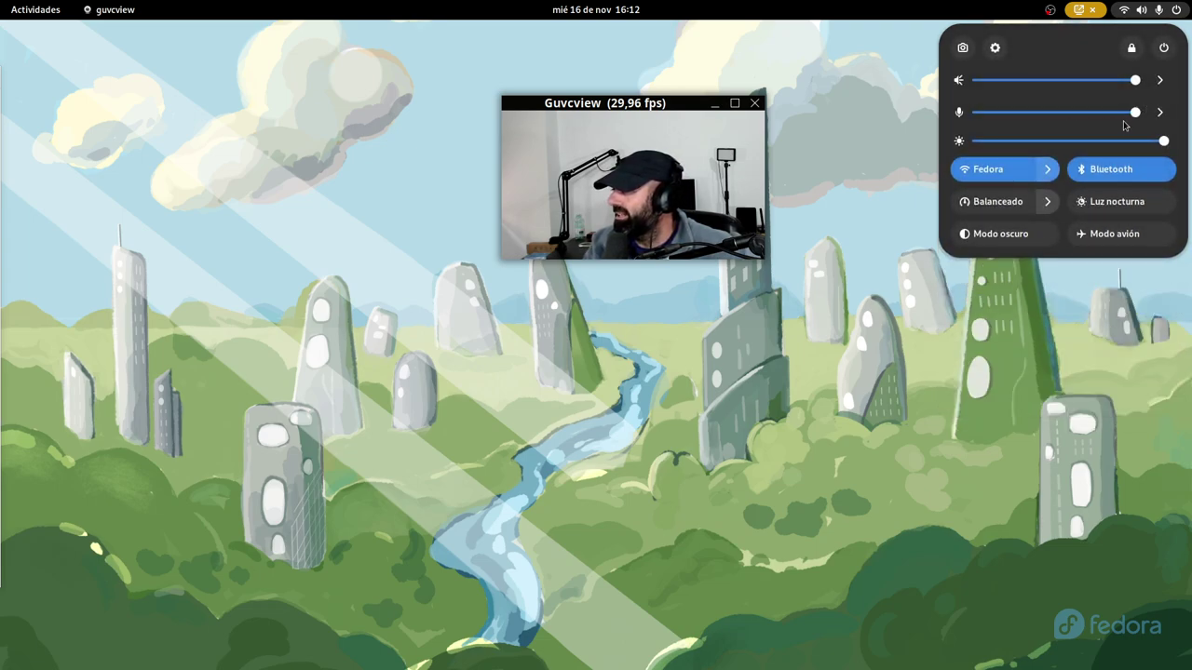
left_click(1159, 112)
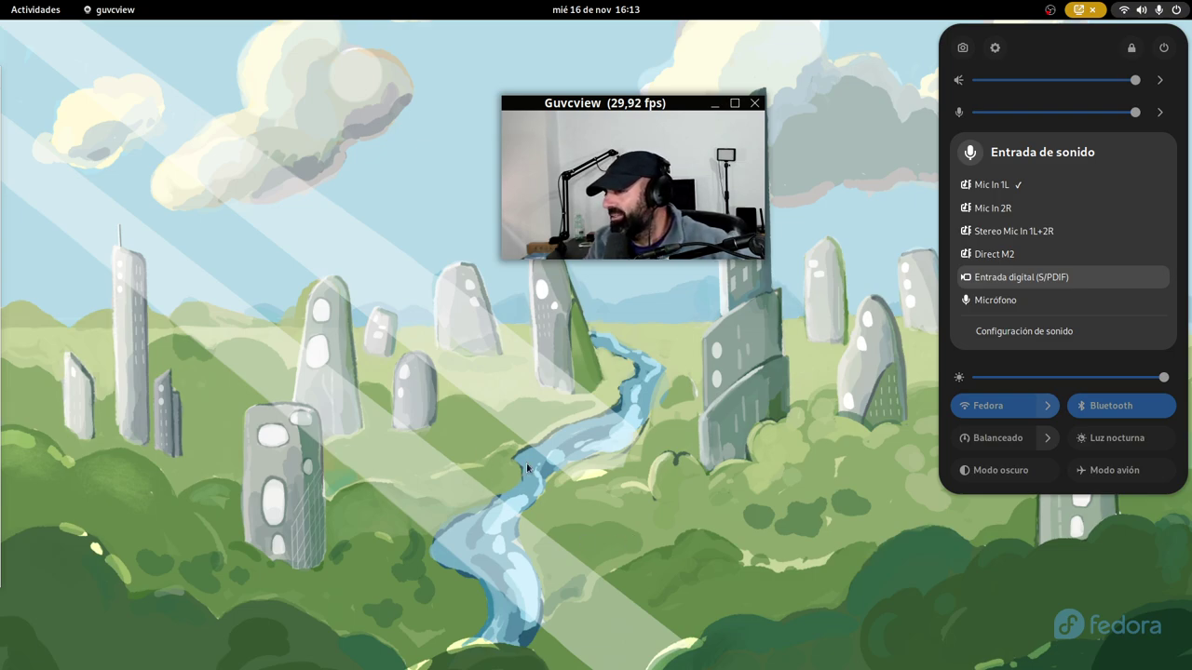
key("Escape")
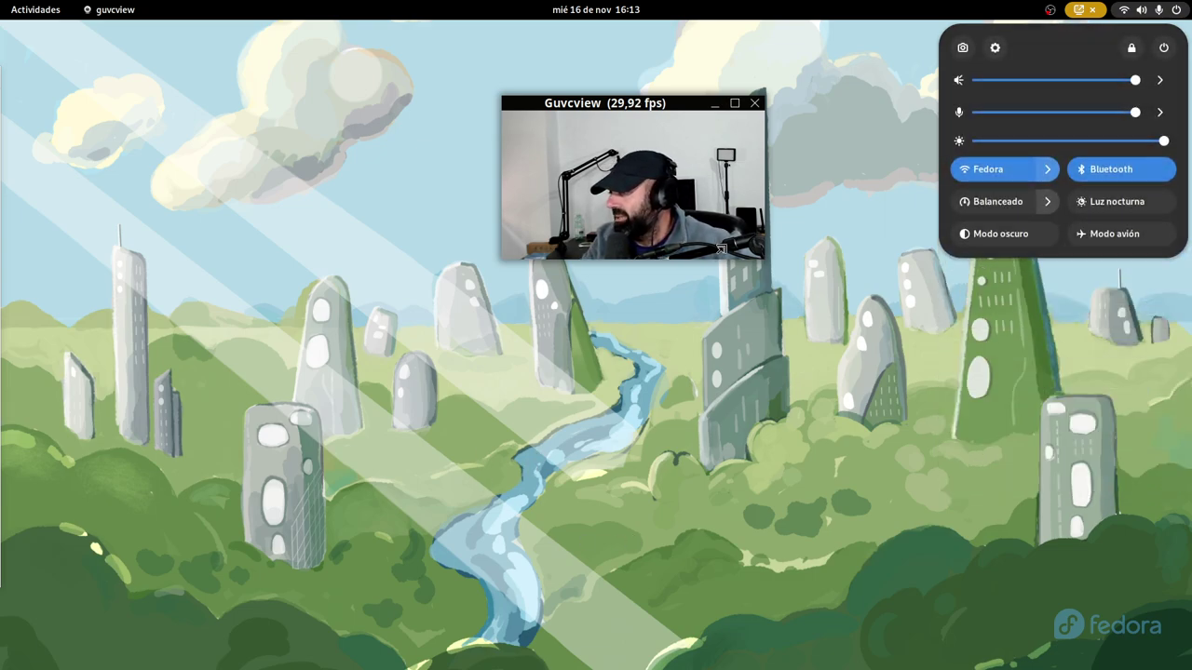
left_click(1157, 9)
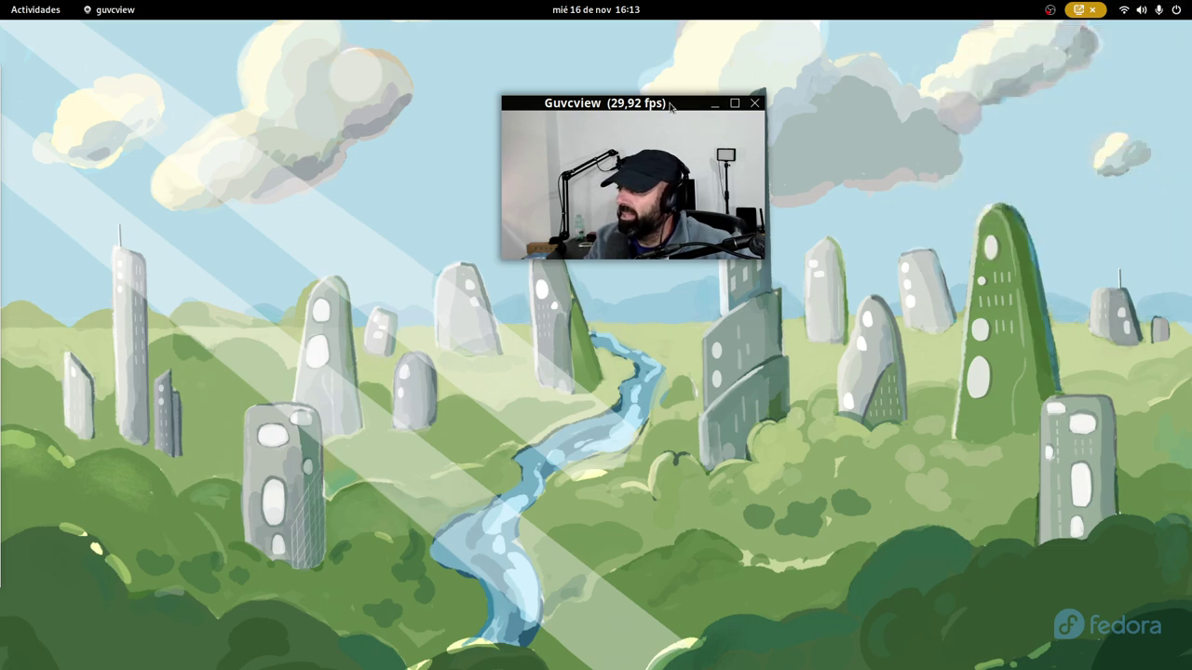
left_click_drag(671, 104, 1036, 60)
- Display the grid of all installed applications from the activities overview
key("super")
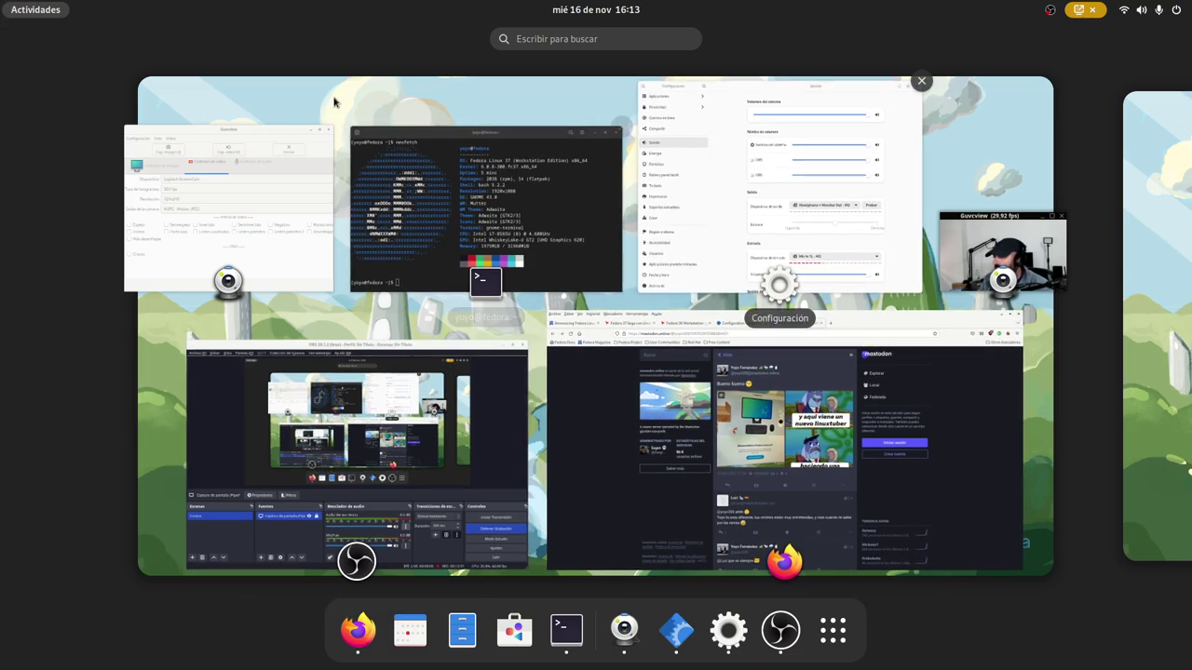
left_click(336, 102)
key("super")
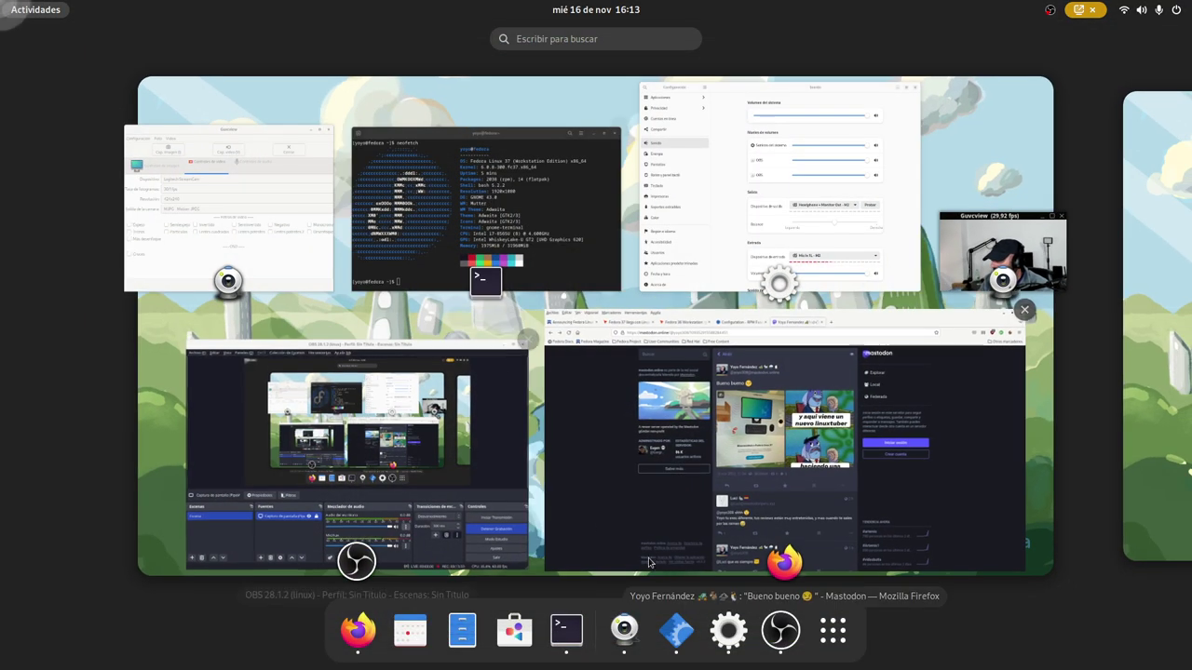
left_click(847, 648)
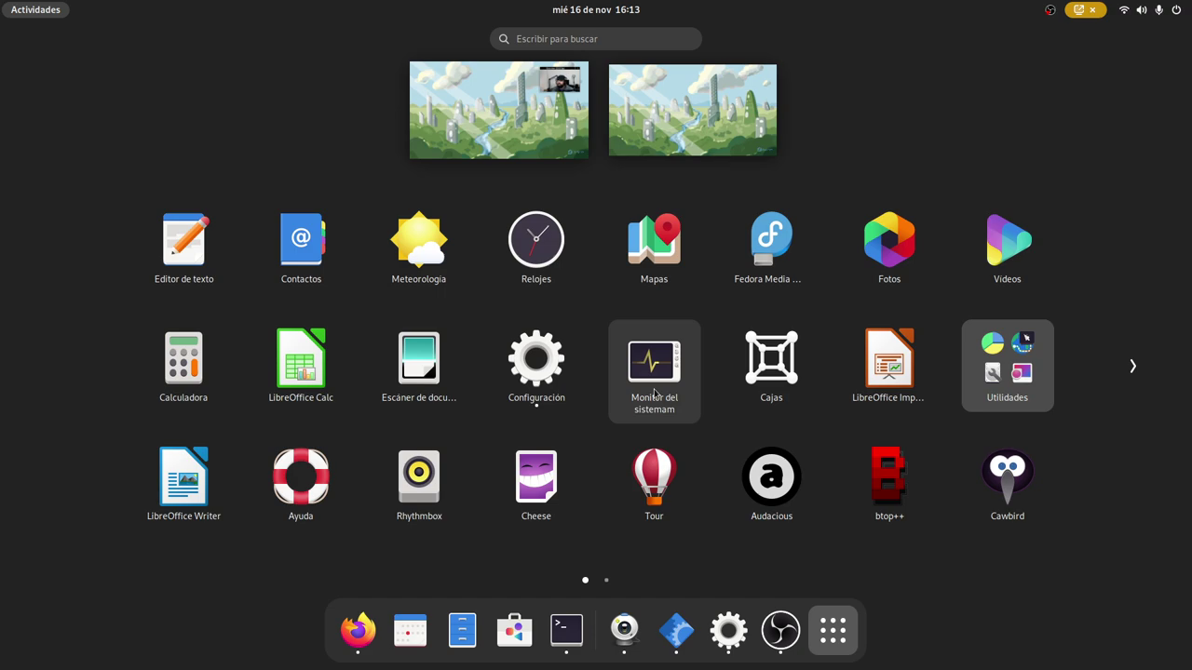